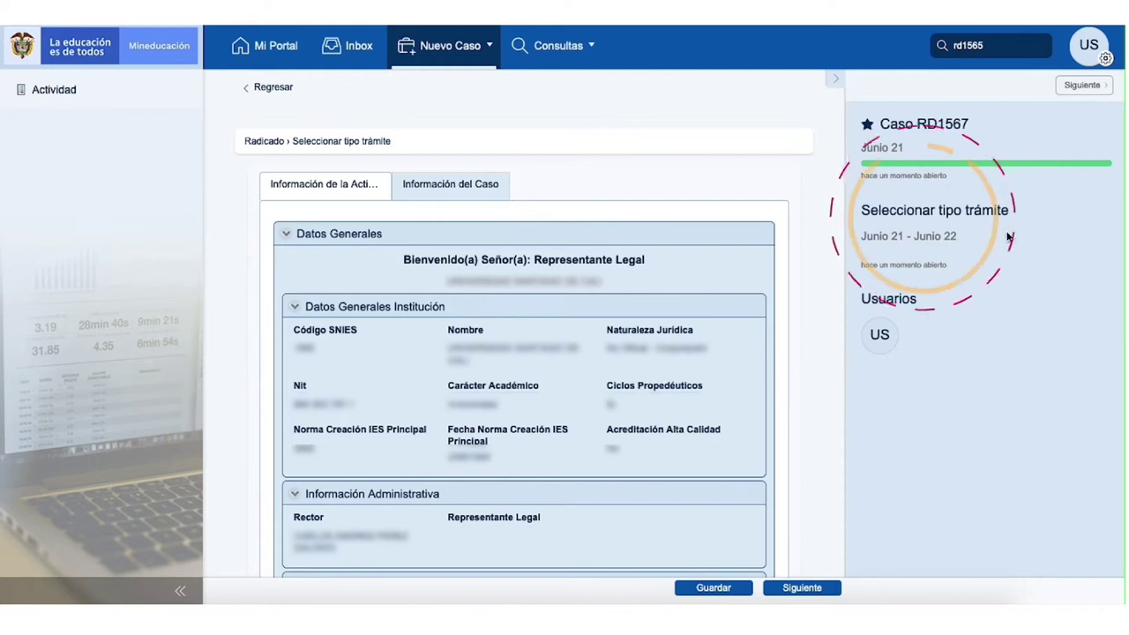
Step: Set Tipo Trámite Radicado to Renovación de Registro Calificado and continue to program selection
scroll(826, 331, down, 3)
scroll(827, 337, down, 2)
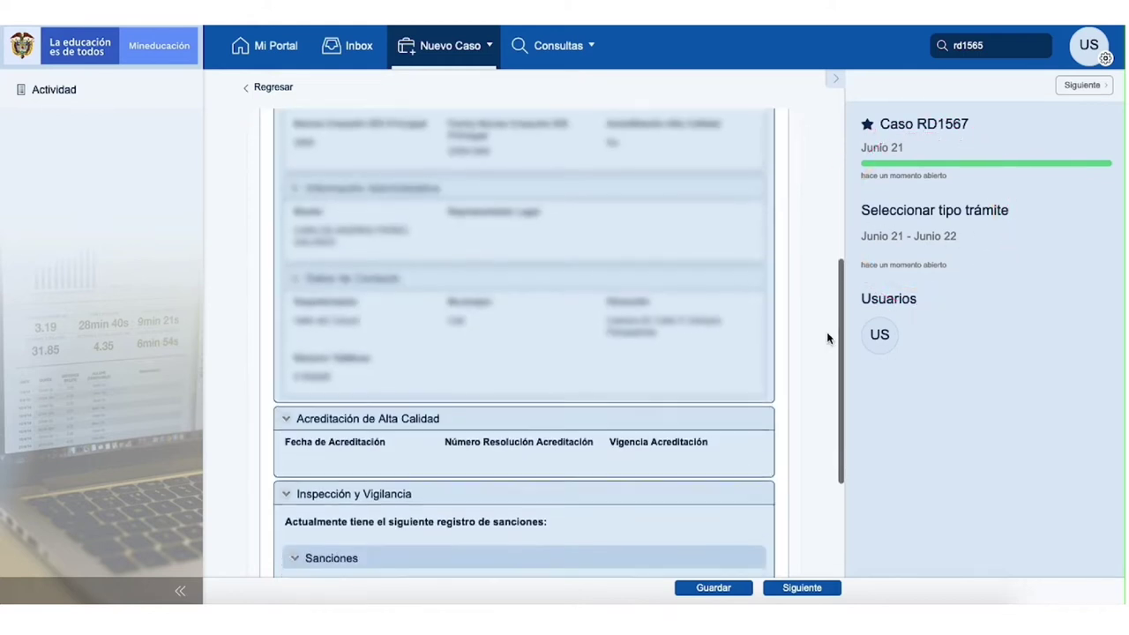
scroll(827, 338, down, 2)
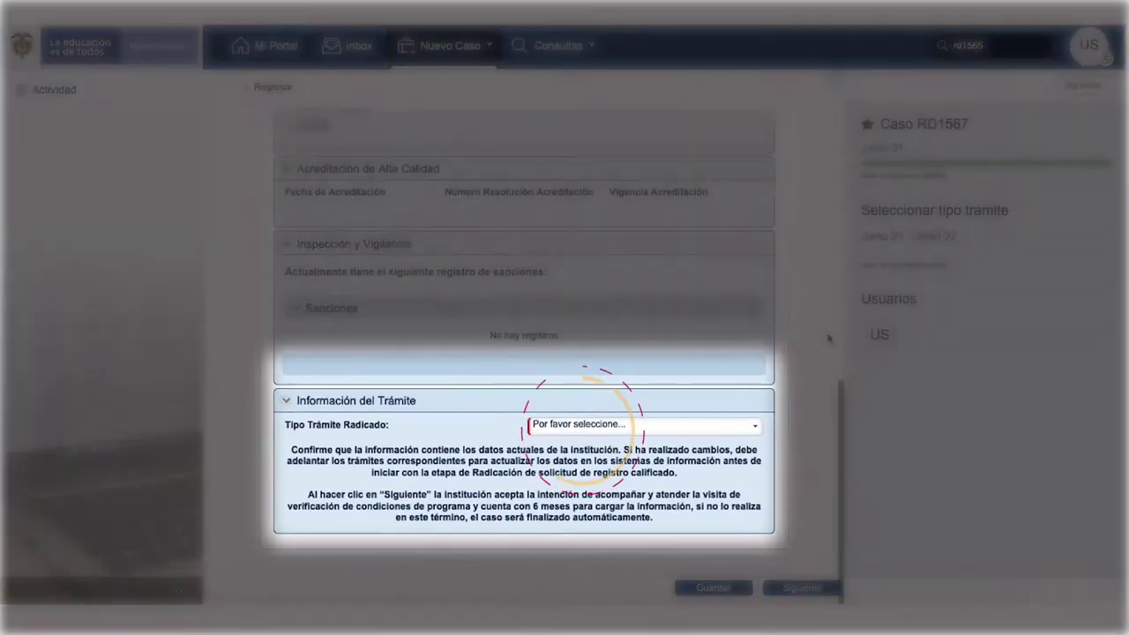
click(741, 431)
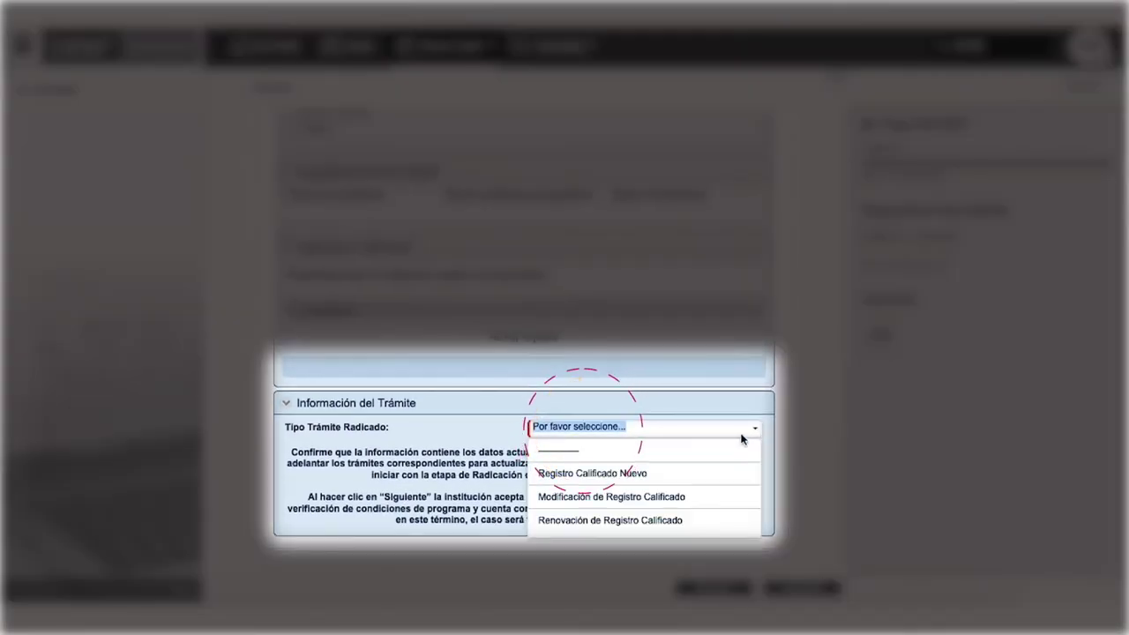
click(613, 521)
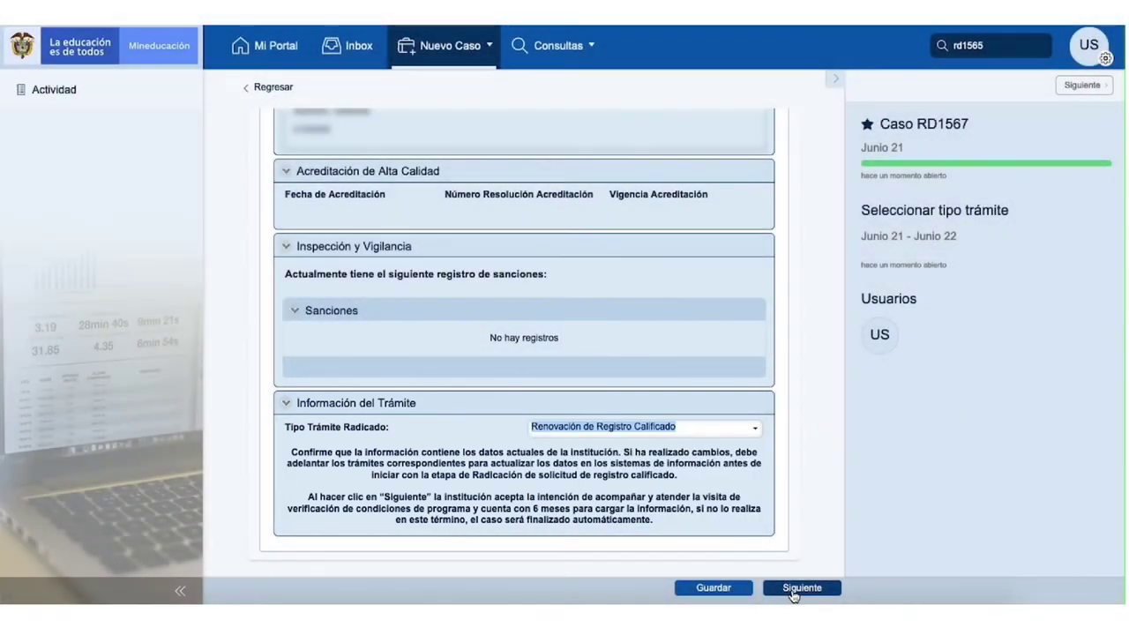
click(792, 589)
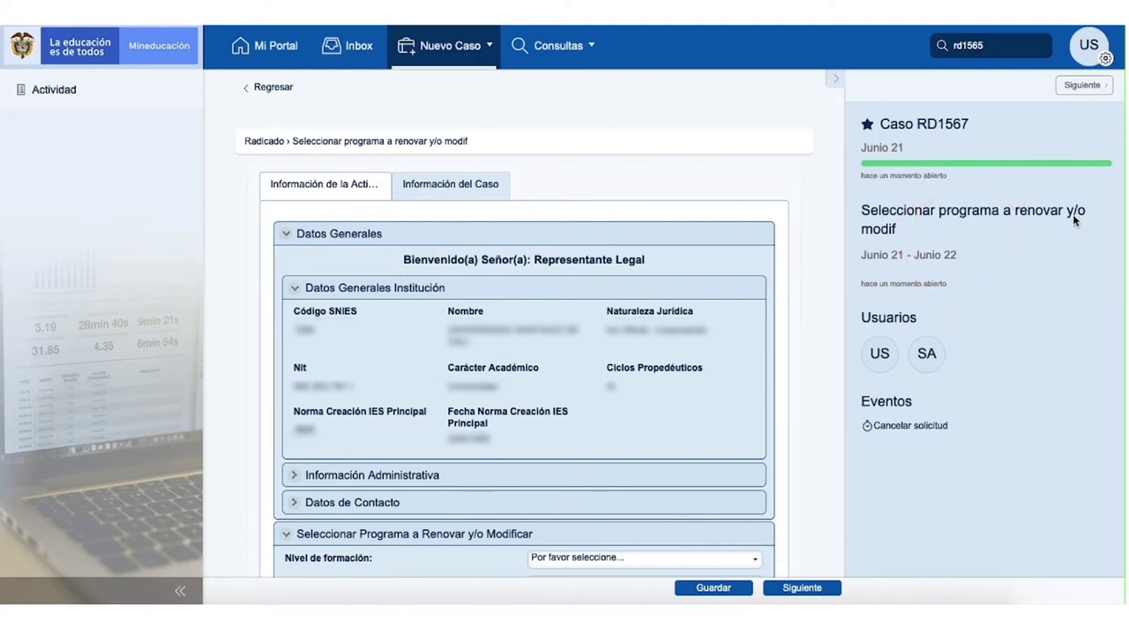
Step: Scroll down to the Programa table to locate the DERECHO program with SNIES 1475
scroll(801, 314, down, 3)
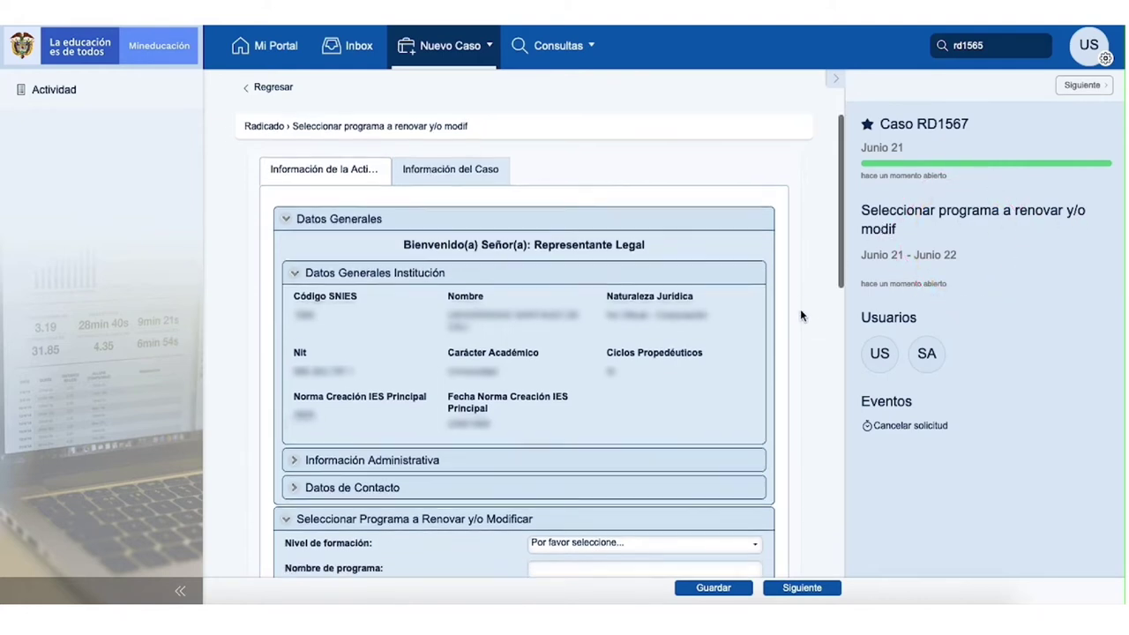
scroll(801, 315, down, 2)
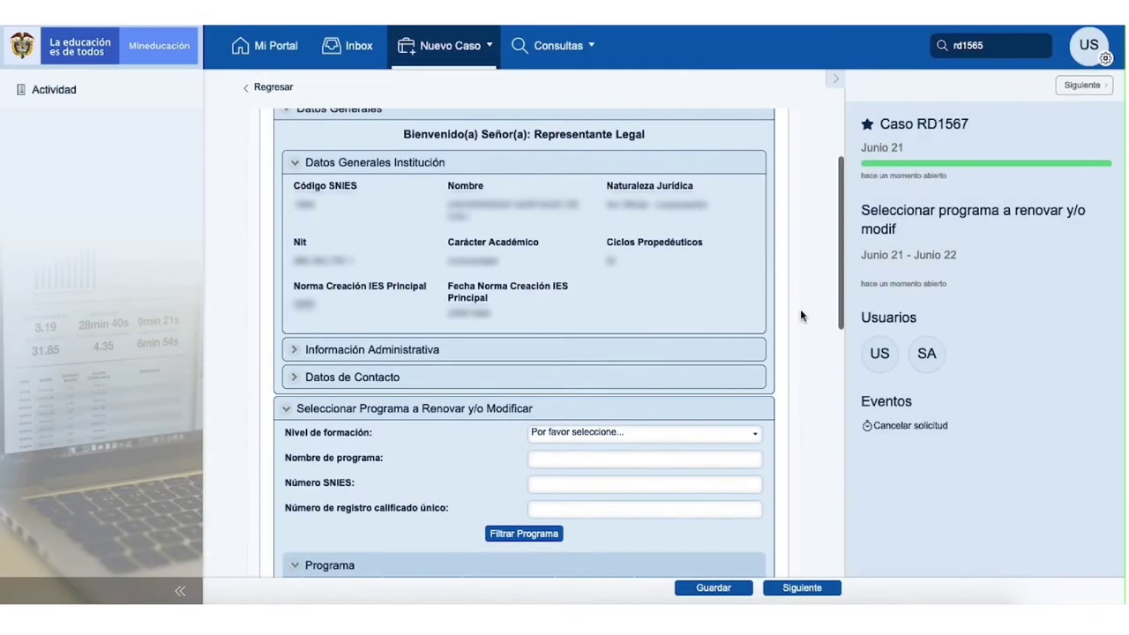
scroll(800, 316, down, 3)
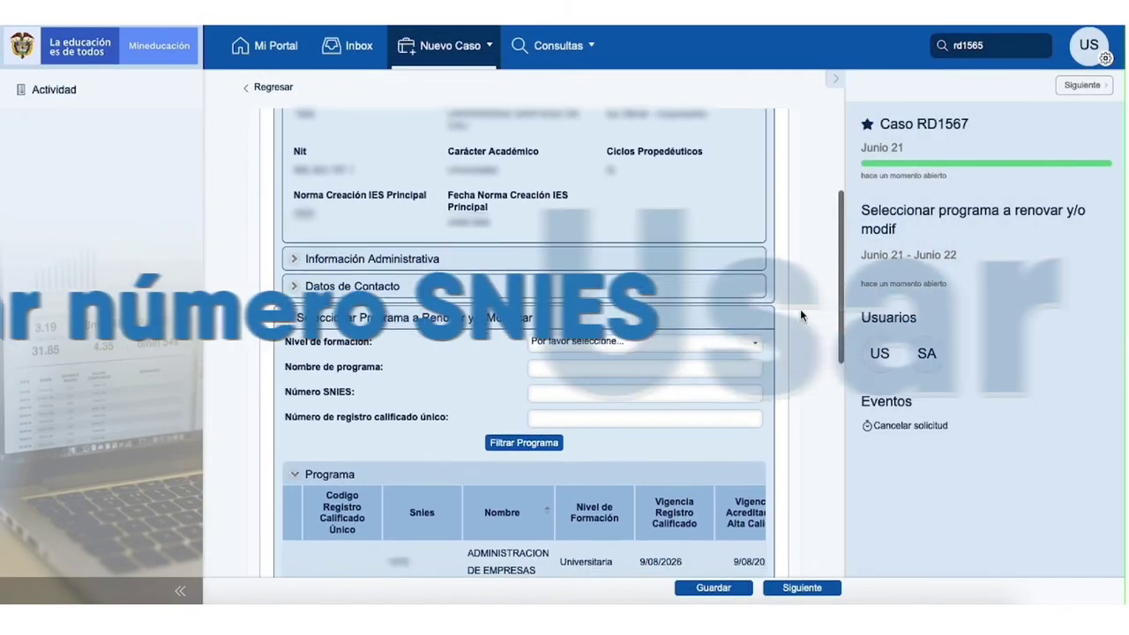
scroll(801, 314, down, 2)
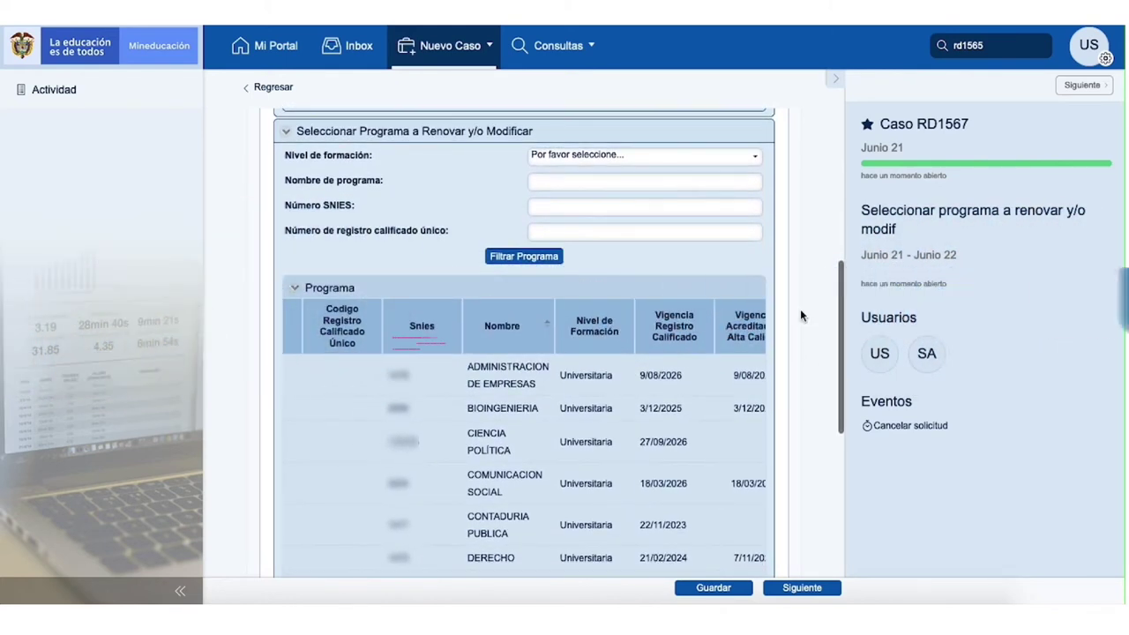
scroll(670, 265, down, 1)
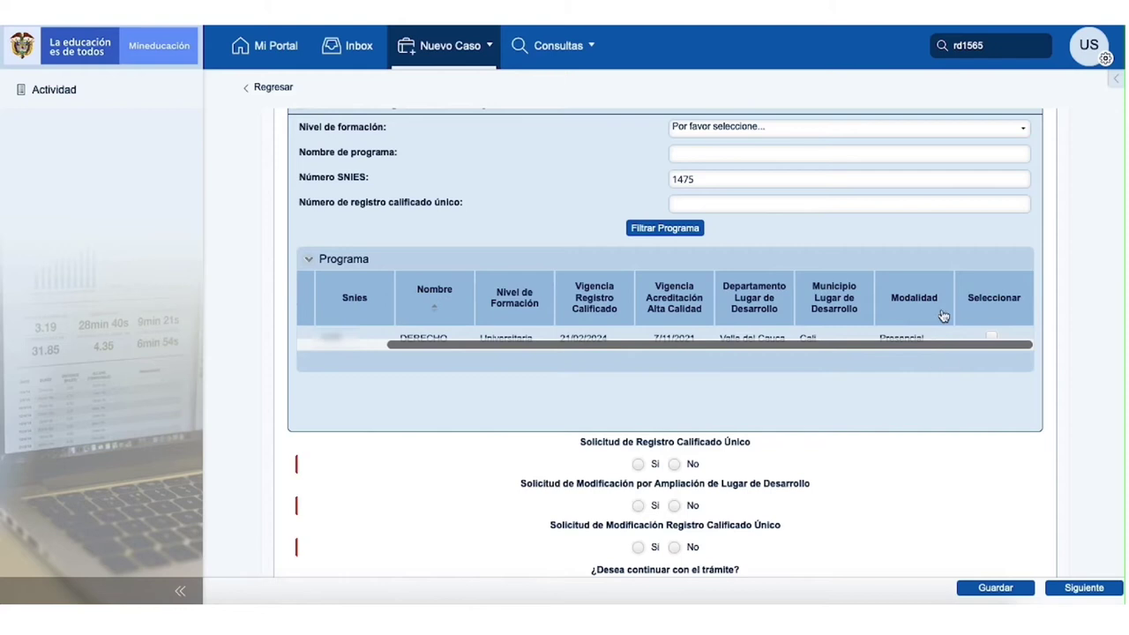
Step: Select DERECHO, answer No to the modification requests, submit, and accept the related-programs warning
scroll(944, 316, down, 1)
click(992, 300)
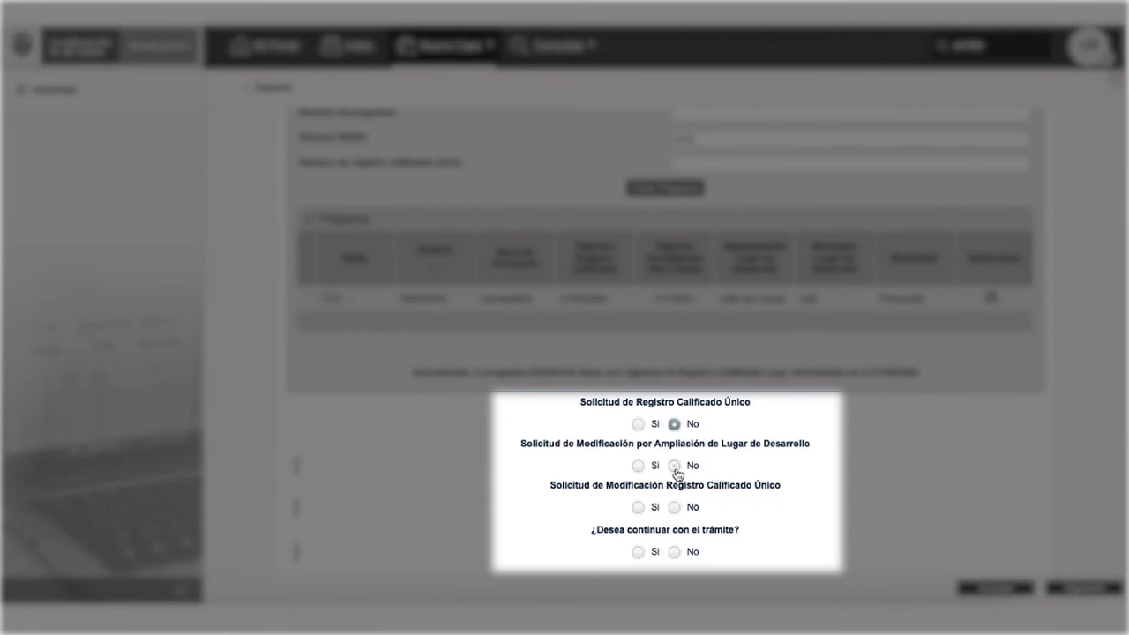
scroll(677, 474, down, 1)
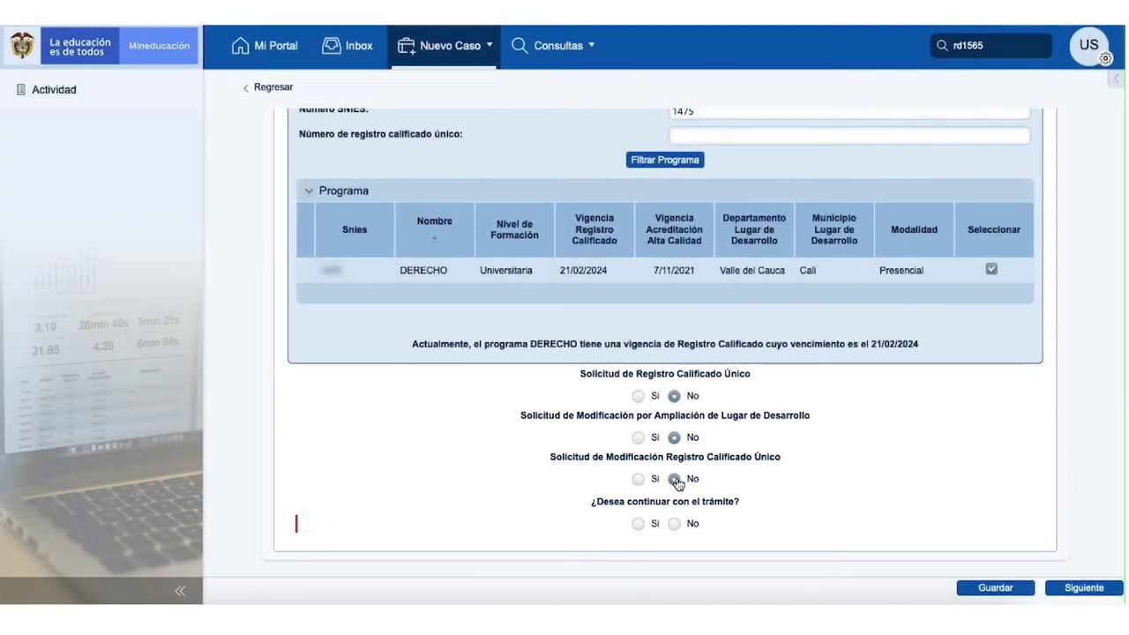
click(675, 479)
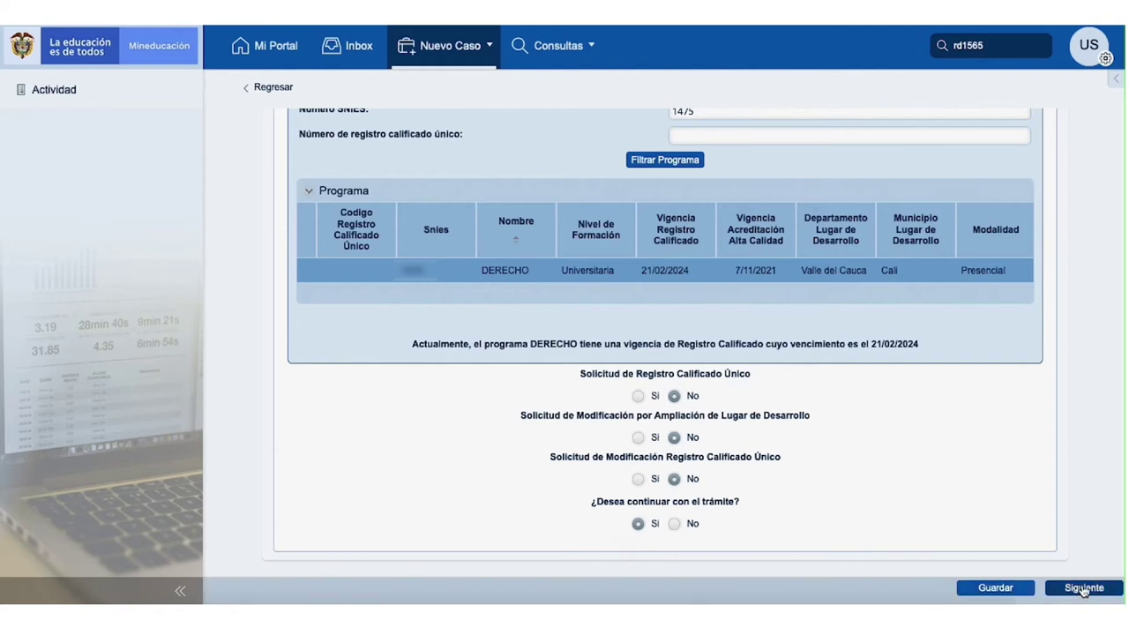
click(1084, 589)
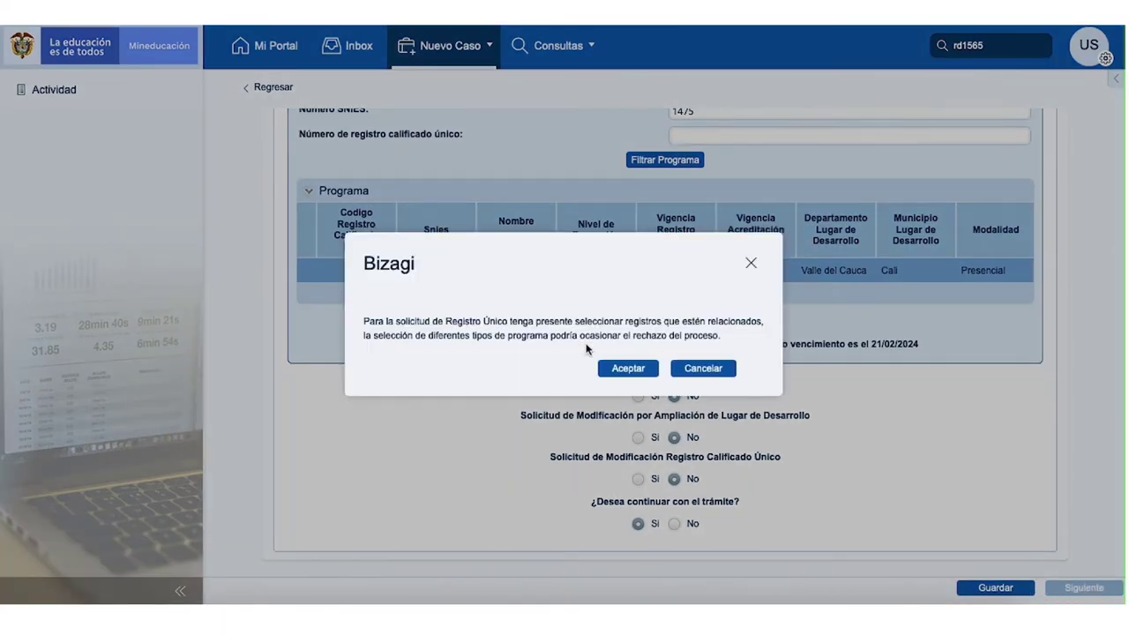
click(629, 368)
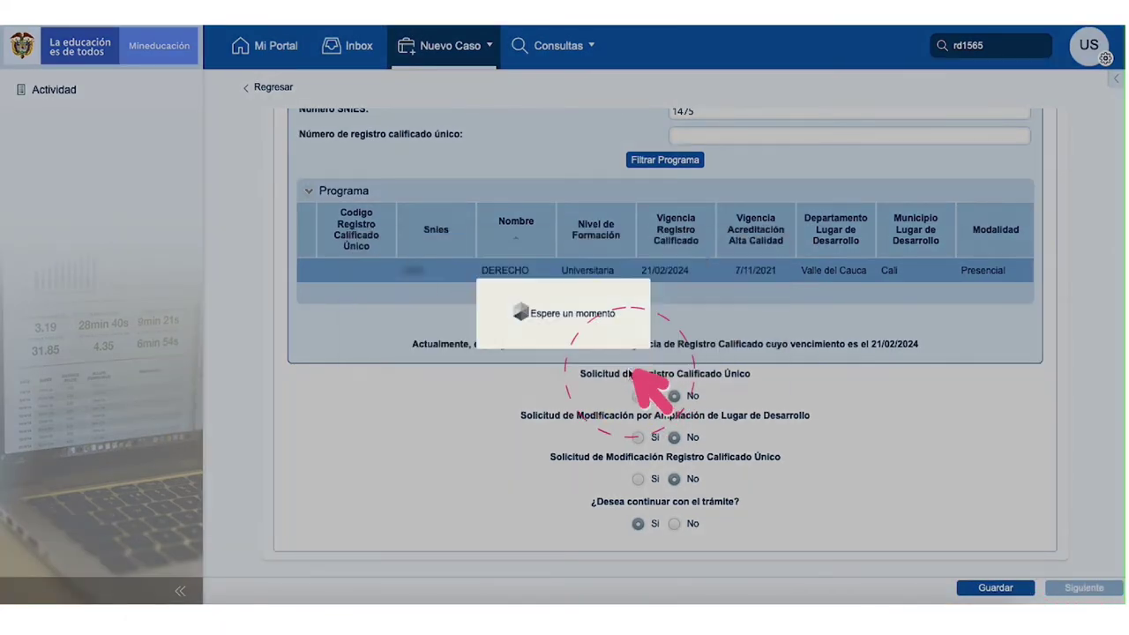
Step: Check DERECHO's place (Cali) and modality (Presencial) in Editar Programa, then submit the step
scroll(796, 315, down, 3)
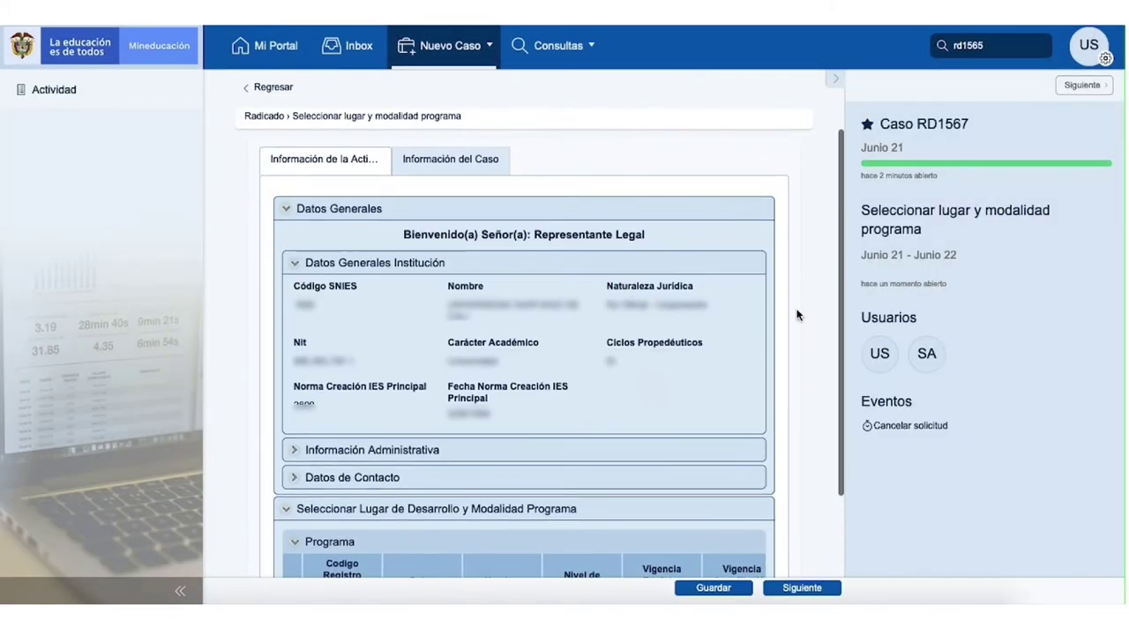
scroll(797, 315, down, 2)
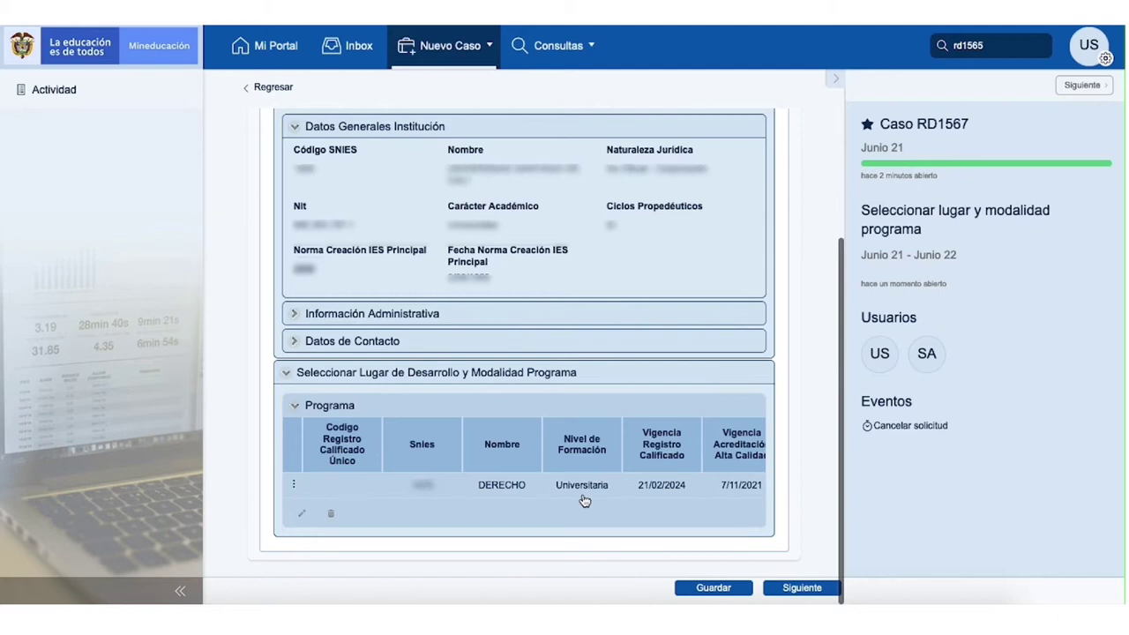
click(308, 489)
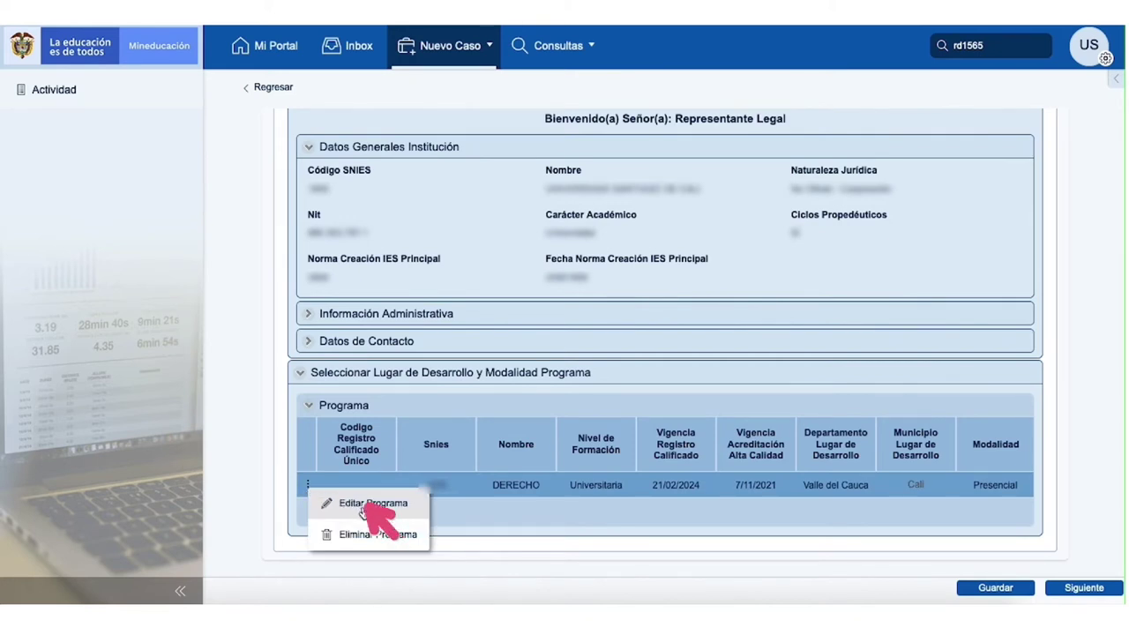
click(370, 503)
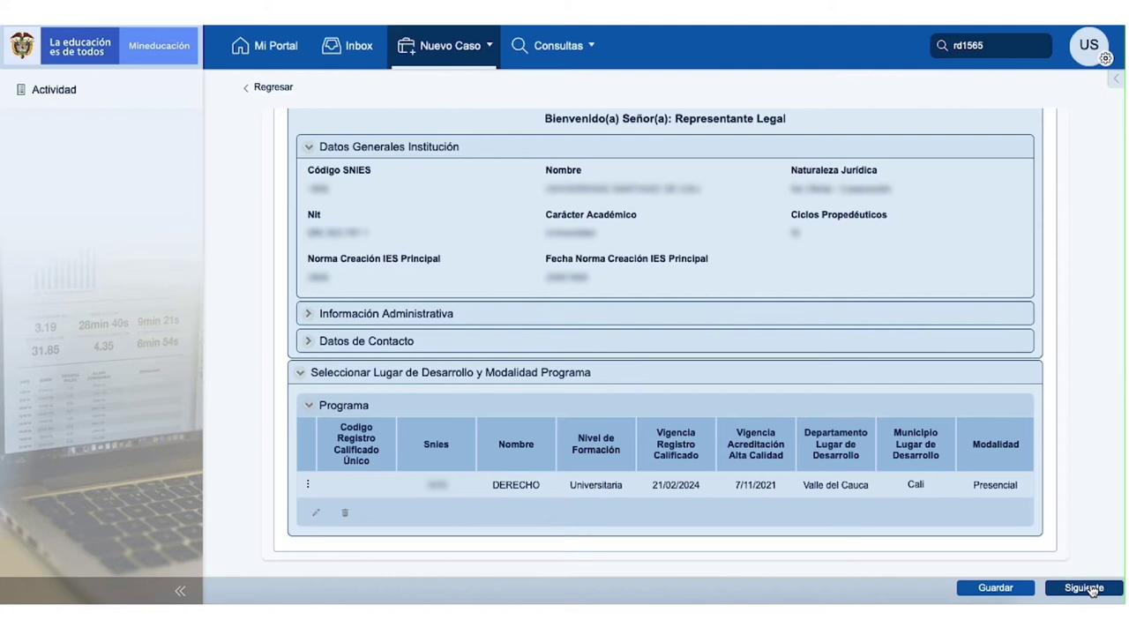
click(1091, 590)
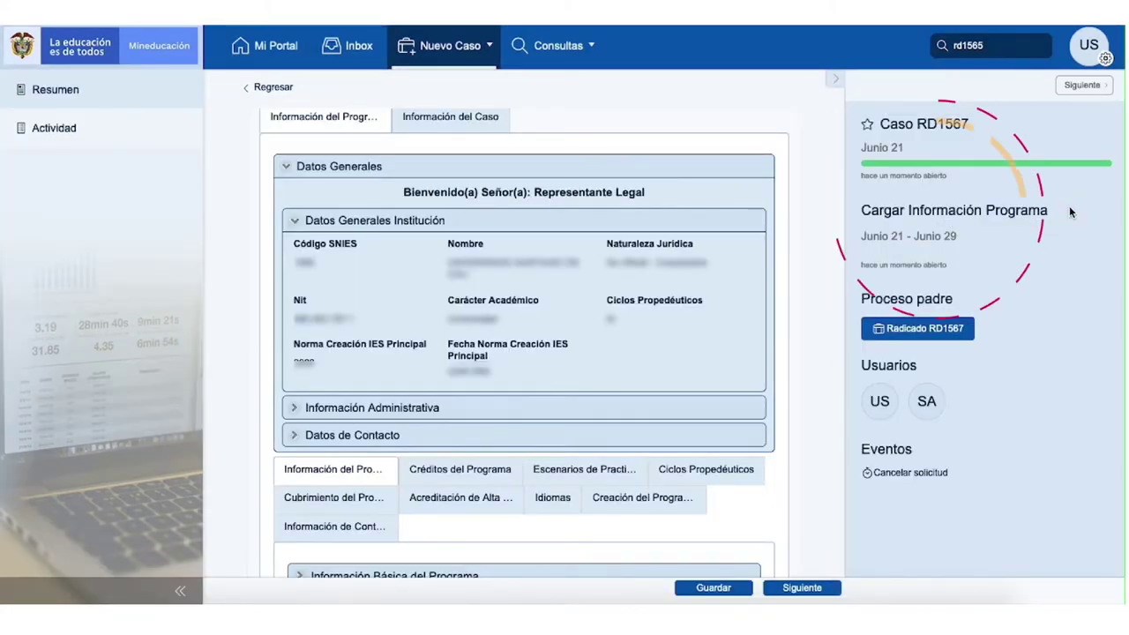
Step: Hide the case panel and view the Escenarios de Practica, Ciclos Propedéuticos and Cubrimiento del Programa tabs
click(835, 84)
scroll(837, 443, down, 2)
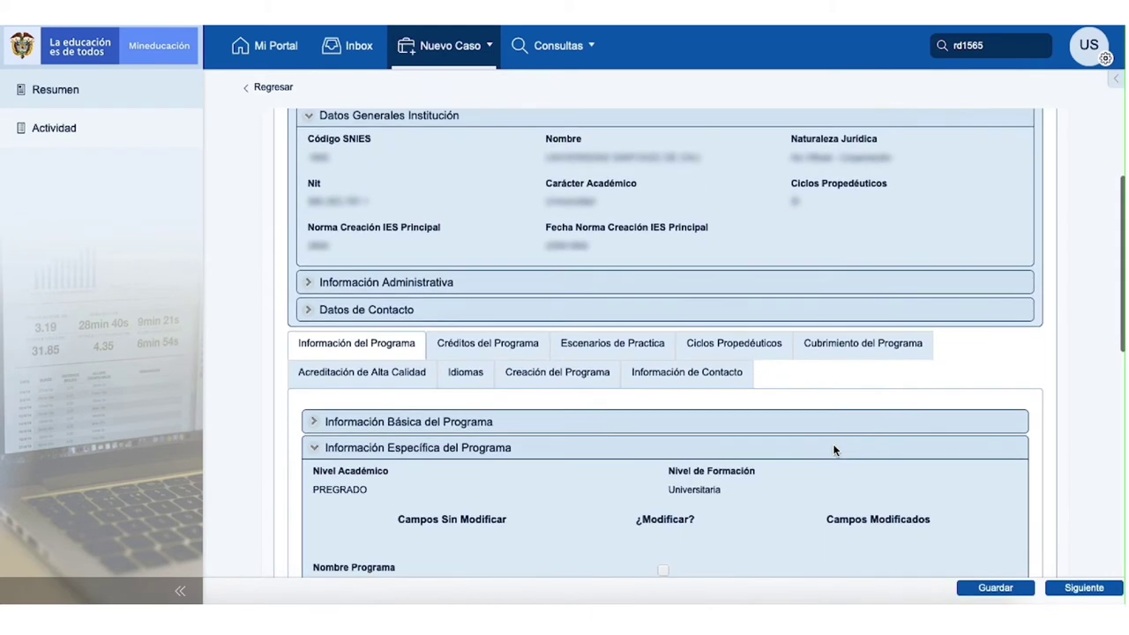
scroll(834, 450, down, 1)
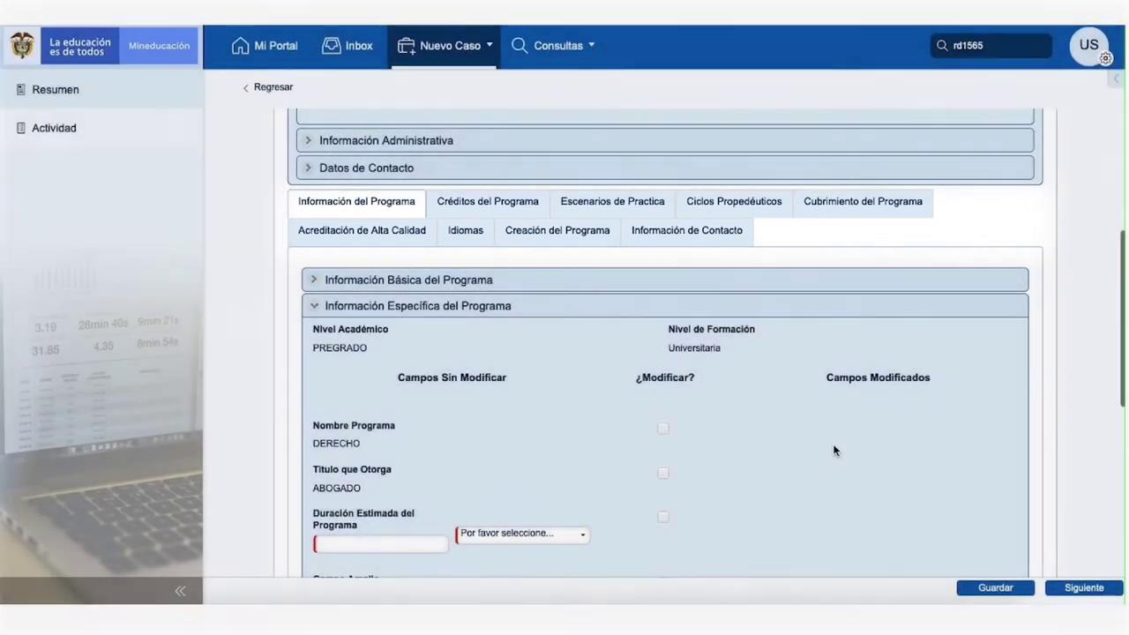
scroll(834, 450, down, 1)
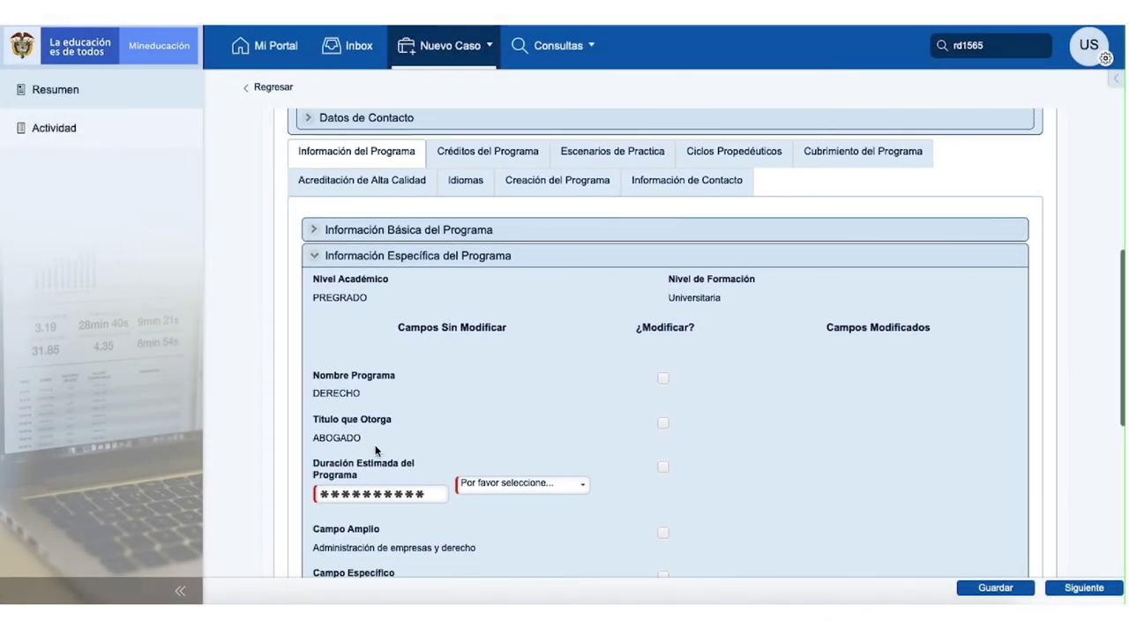
scroll(375, 447, down, 3)
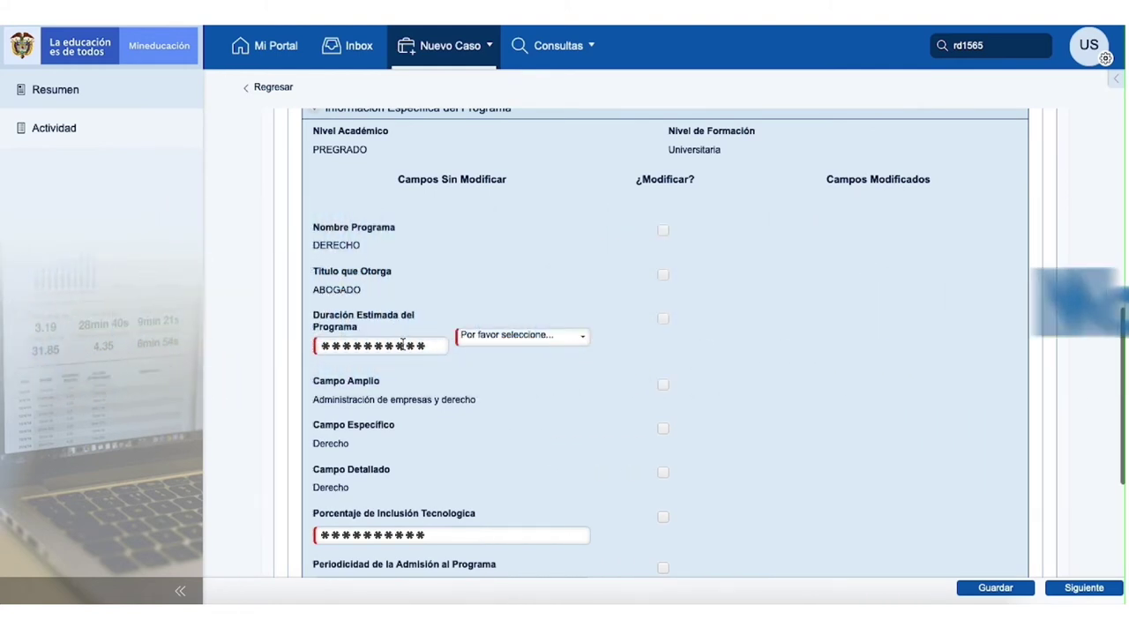
click(611, 304)
click(734, 304)
click(869, 328)
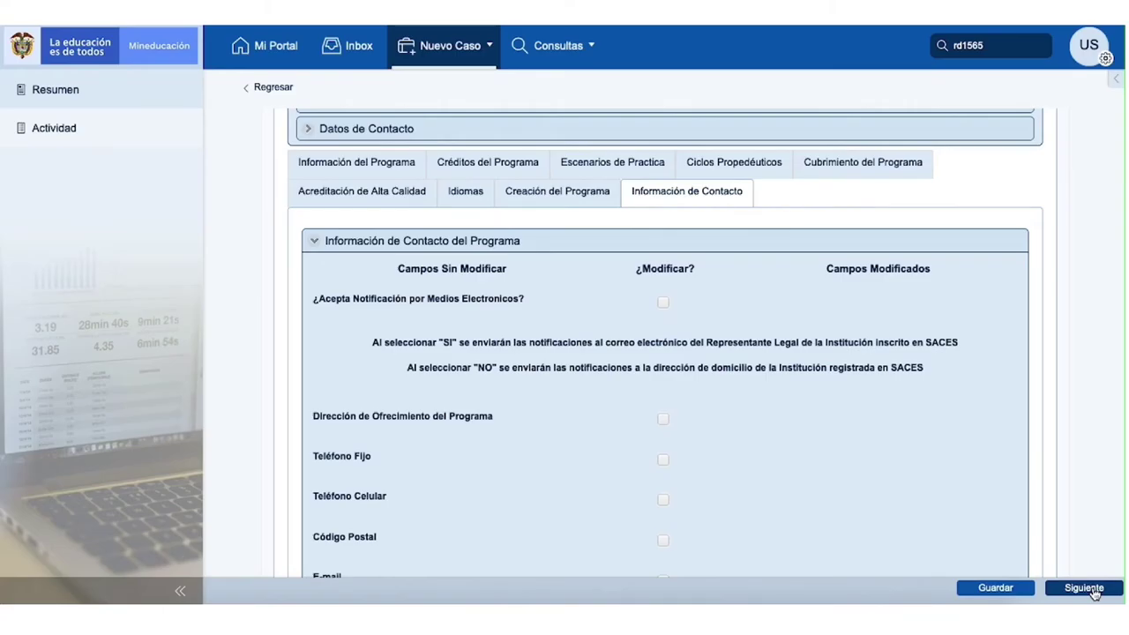
Step: Submit the program information to reach the Cargar info Renovar-Modificar programa activity
click(1089, 589)
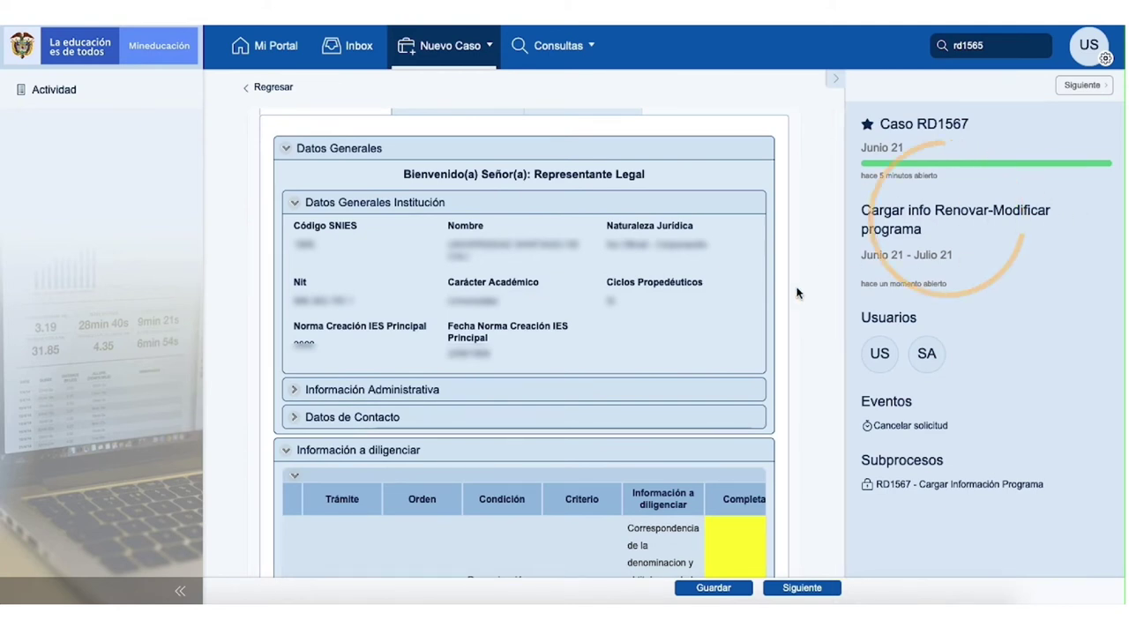
Step: Fill in and save the response for the first requirement in Revisar Información a diligenciar
scroll(792, 320, down, 1)
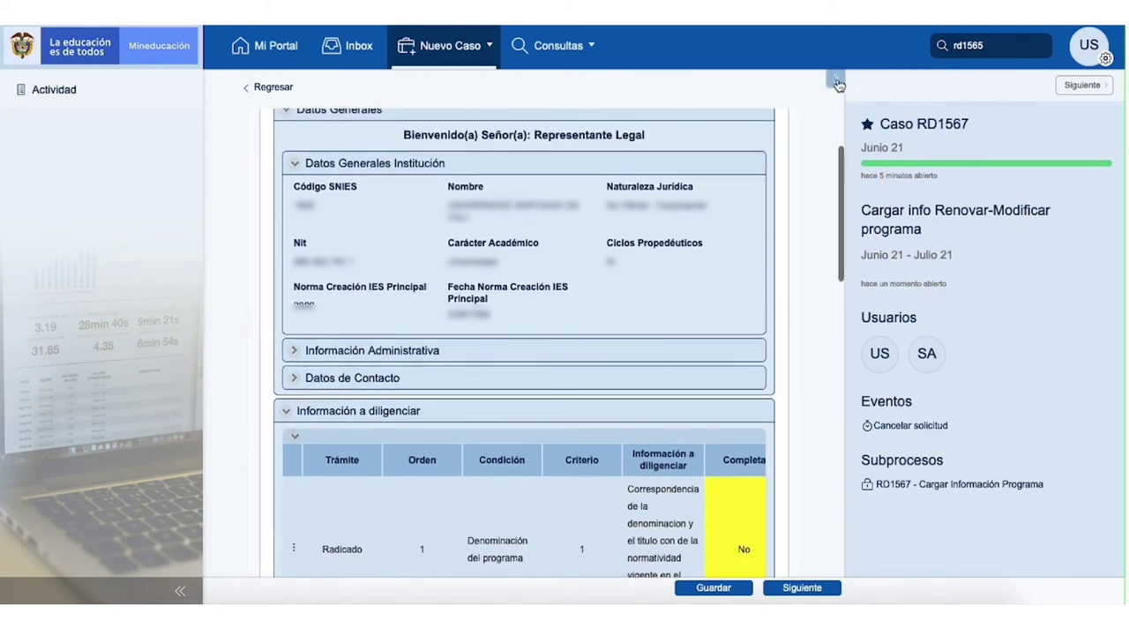
click(836, 82)
scroll(822, 453, down, 3)
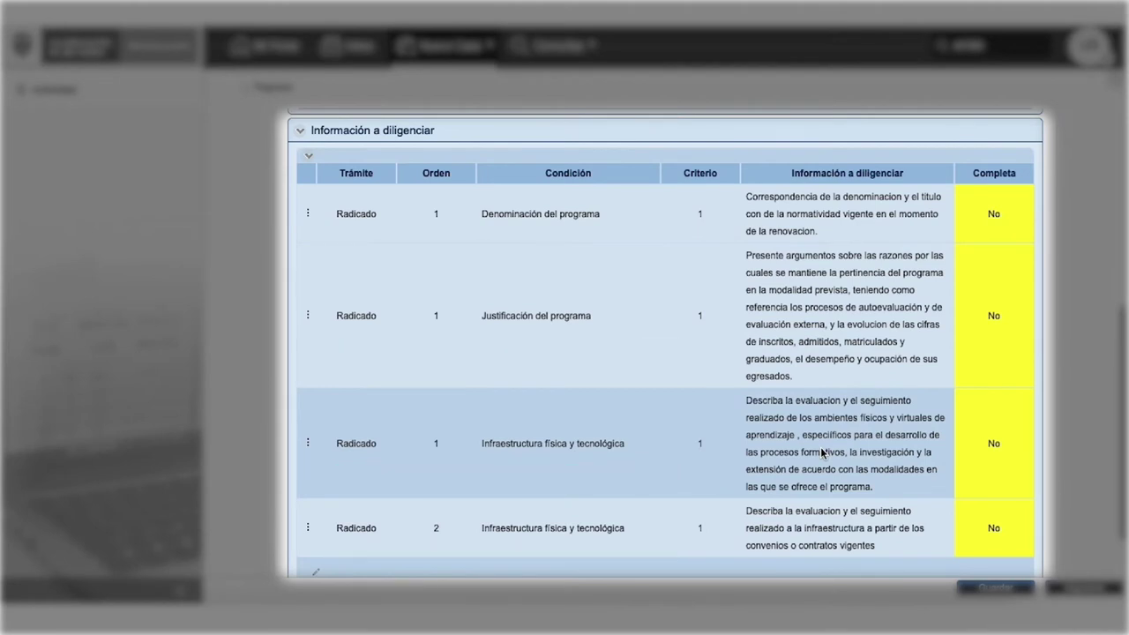
scroll(820, 453, down, 1)
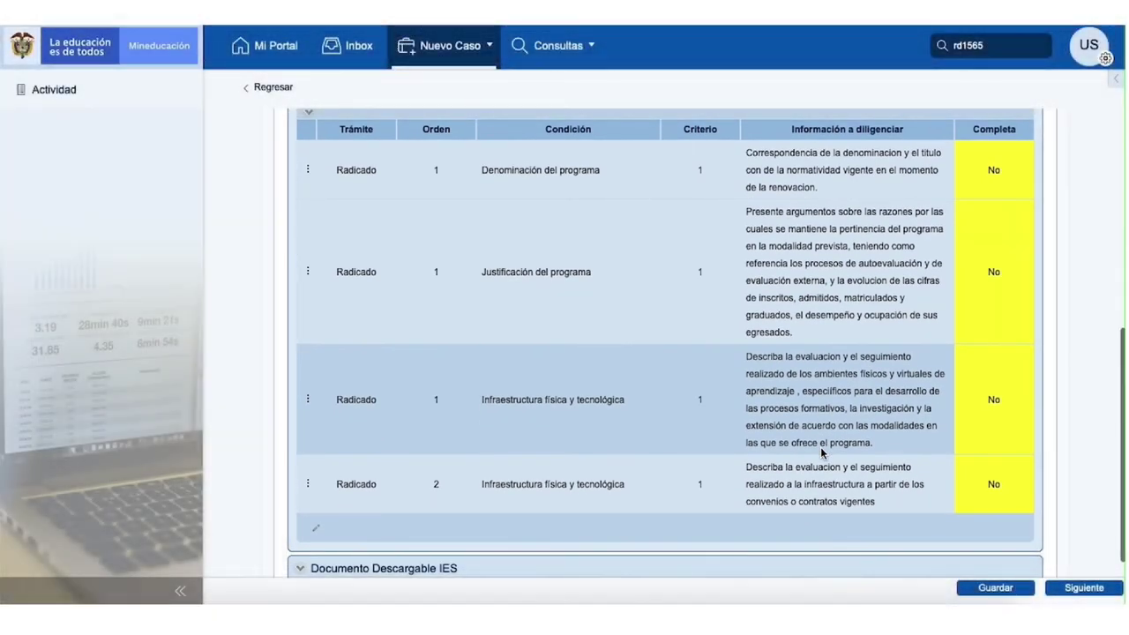
scroll(406, 214, up, 2)
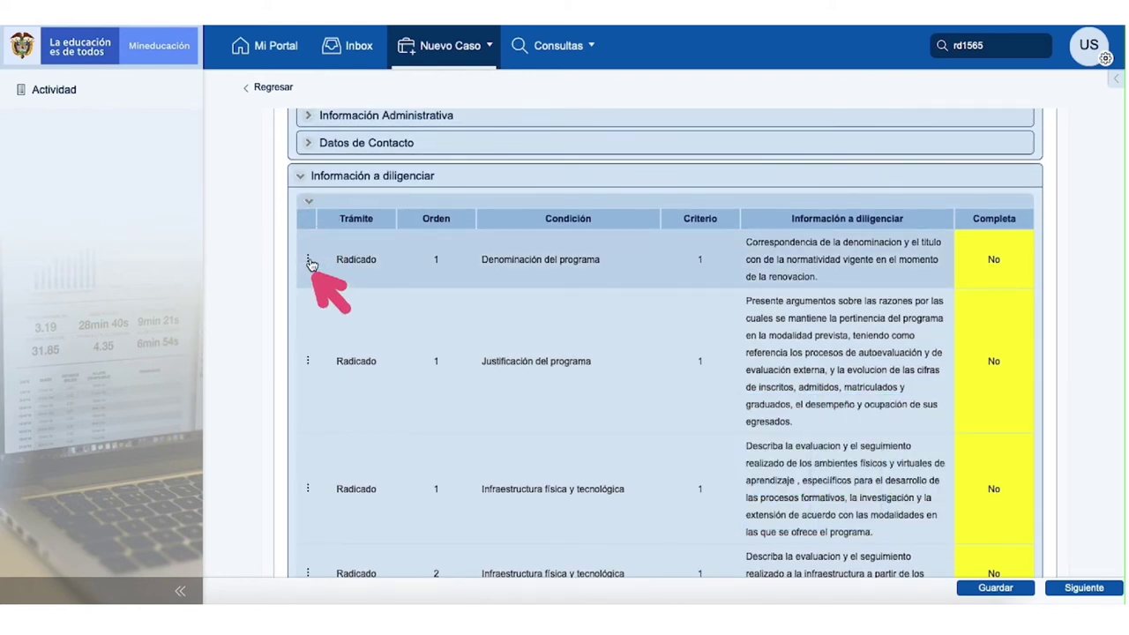
click(309, 262)
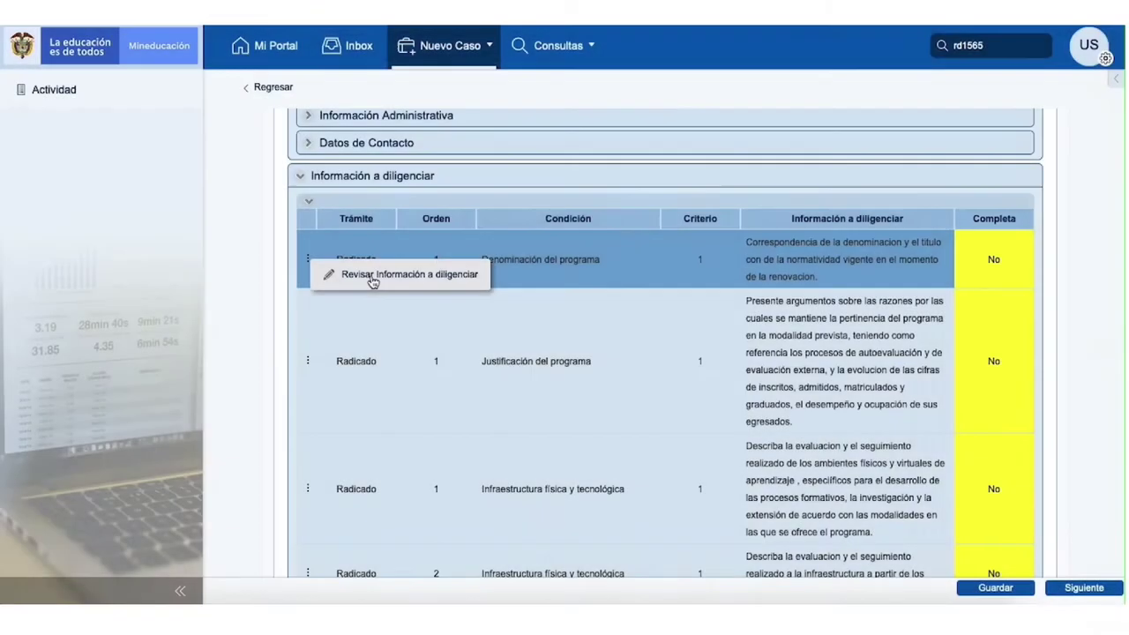
click(373, 276)
scroll(335, 450, down, 1)
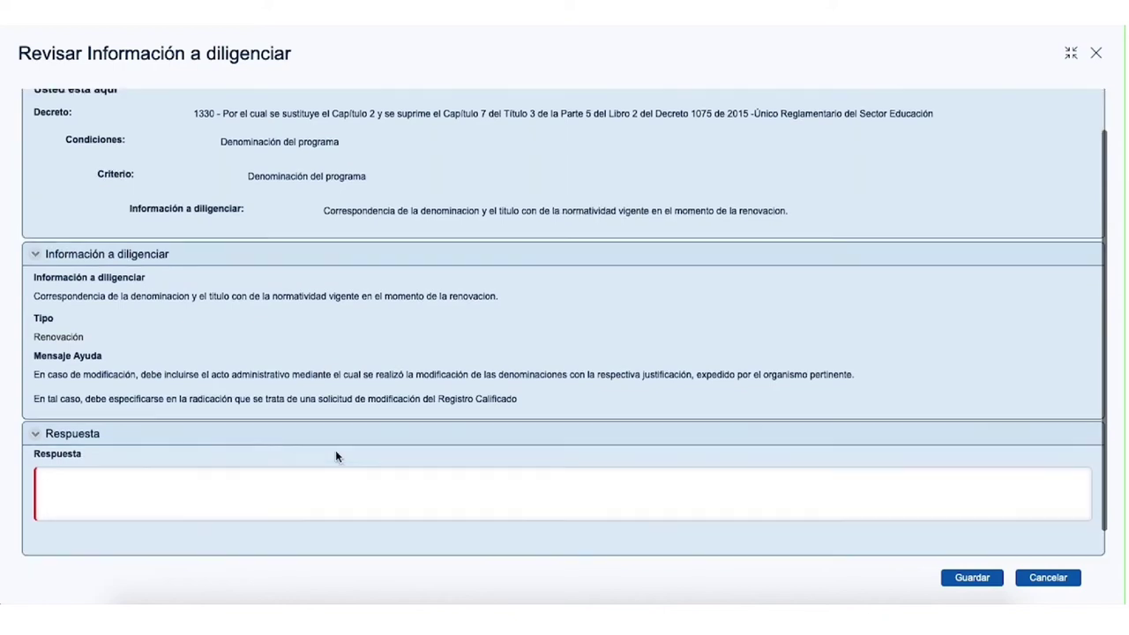
click(972, 576)
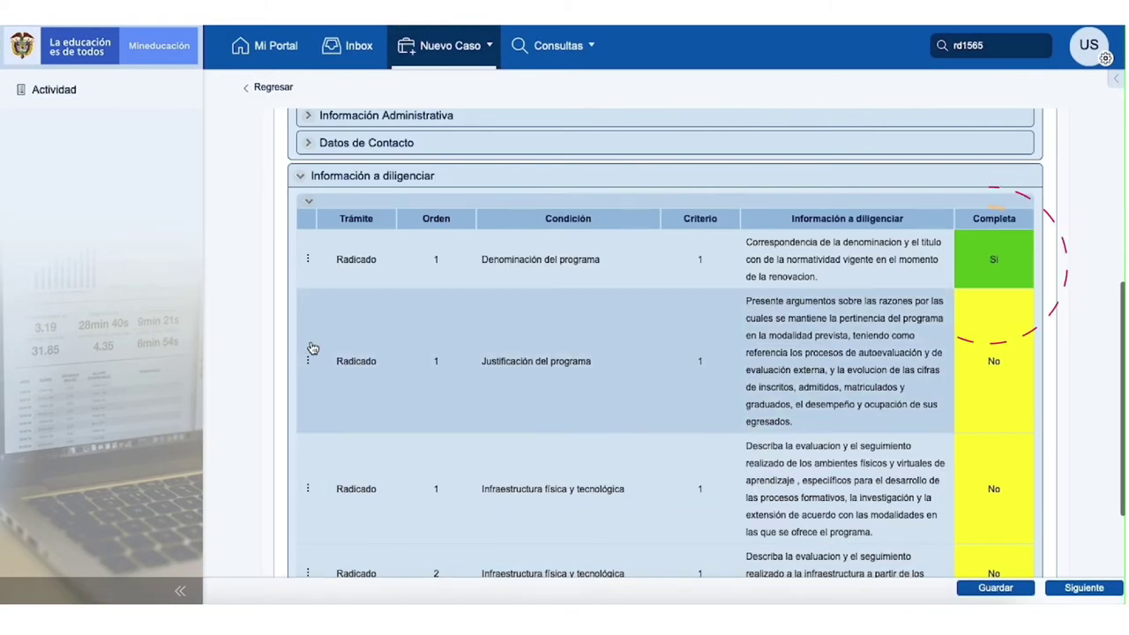
Step: Answer the second requirement, attach Acta de creación.pdf as annex Anexo1, and save it
click(308, 361)
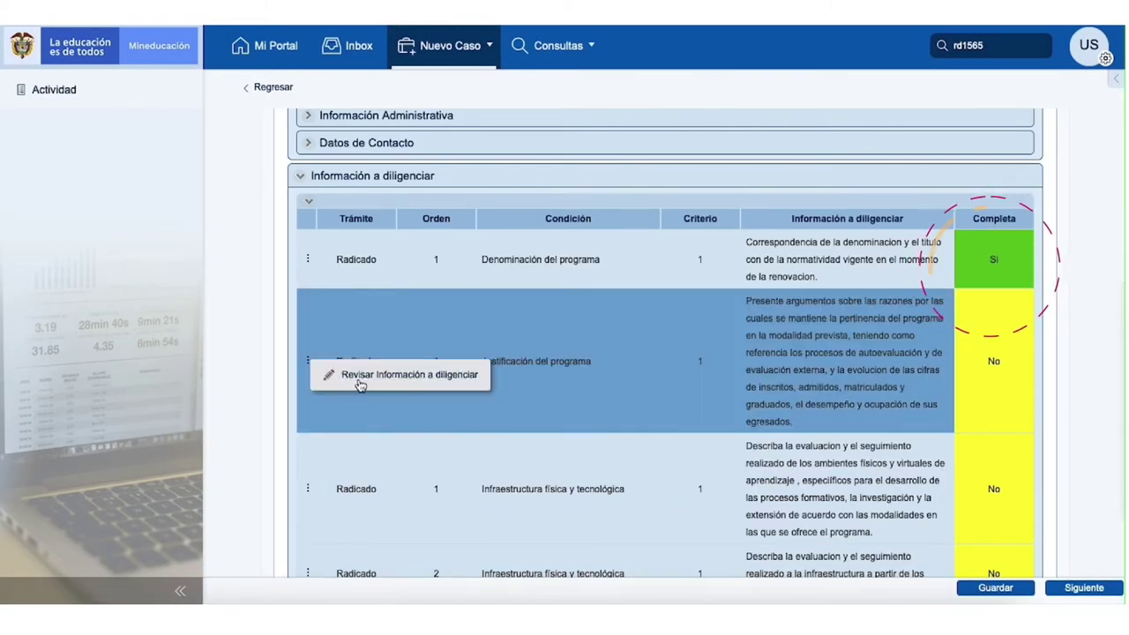
click(360, 448)
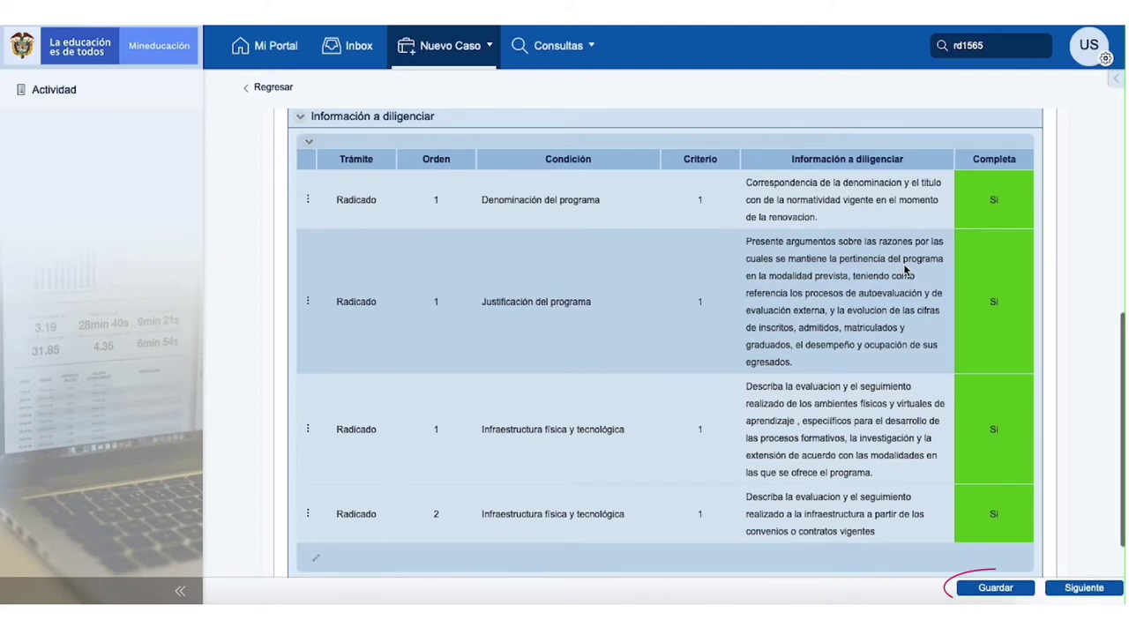
scroll(904, 269, down, 2)
click(1081, 587)
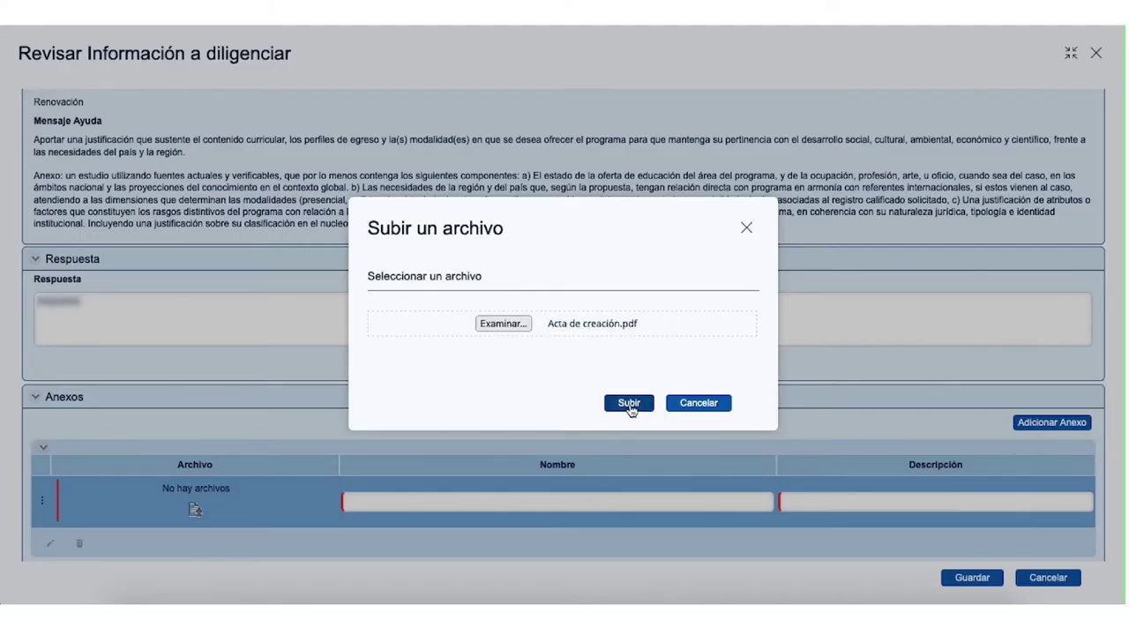
click(628, 402)
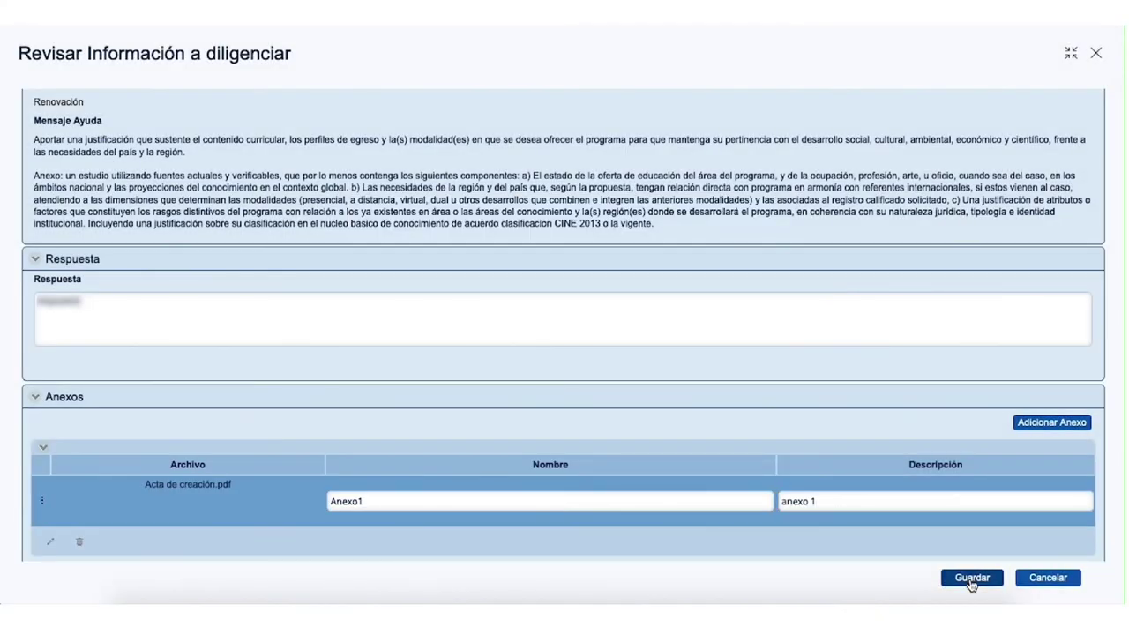
click(972, 578)
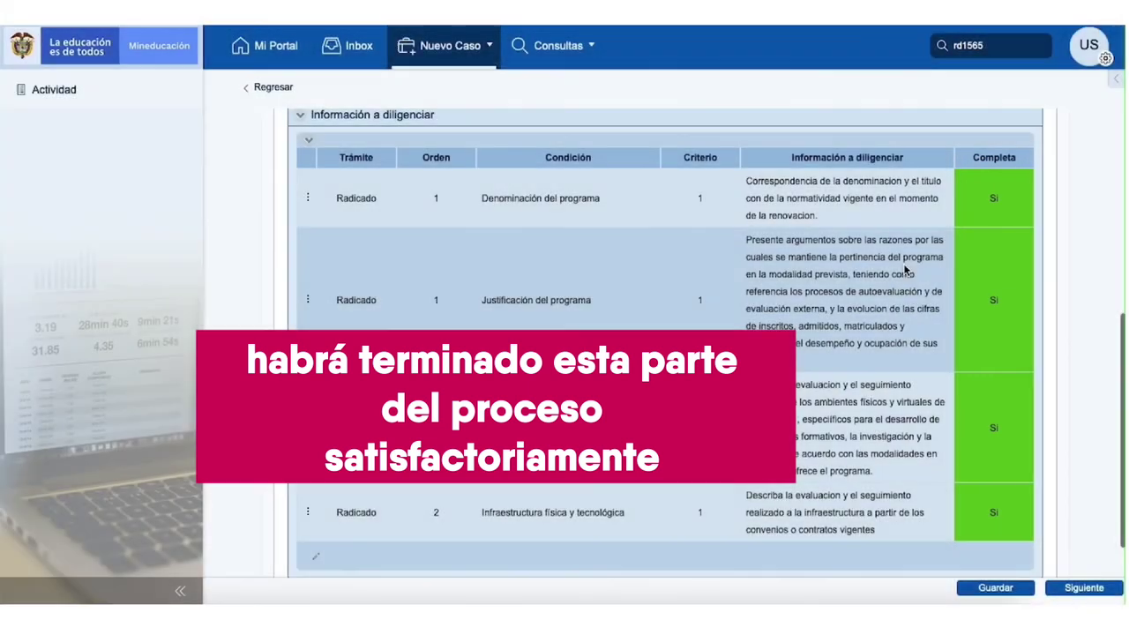
Step: Generate Documento descargable IES 1.pdf, close its preview, and advance to Visualizar Pago a realizar
scroll(909, 271, down, 2)
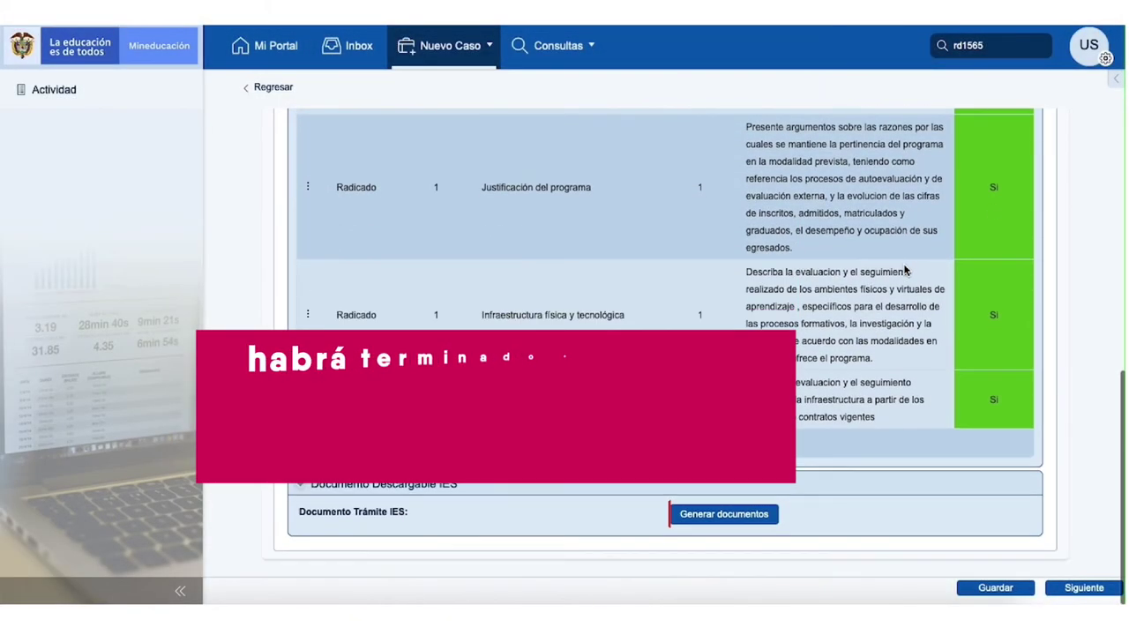
click(724, 515)
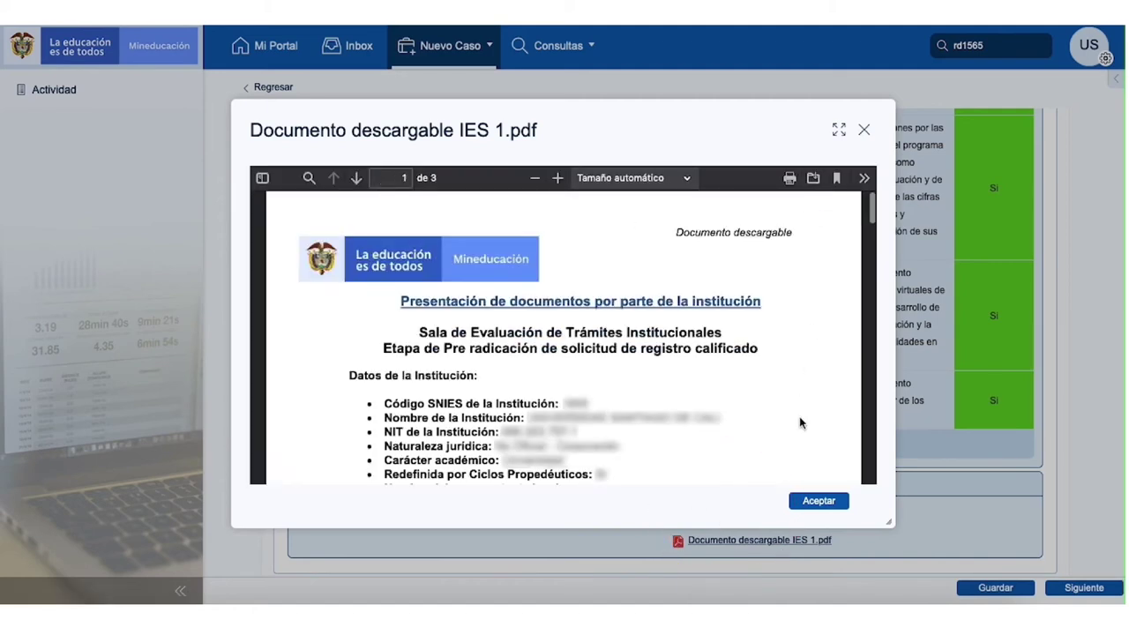
click(830, 501)
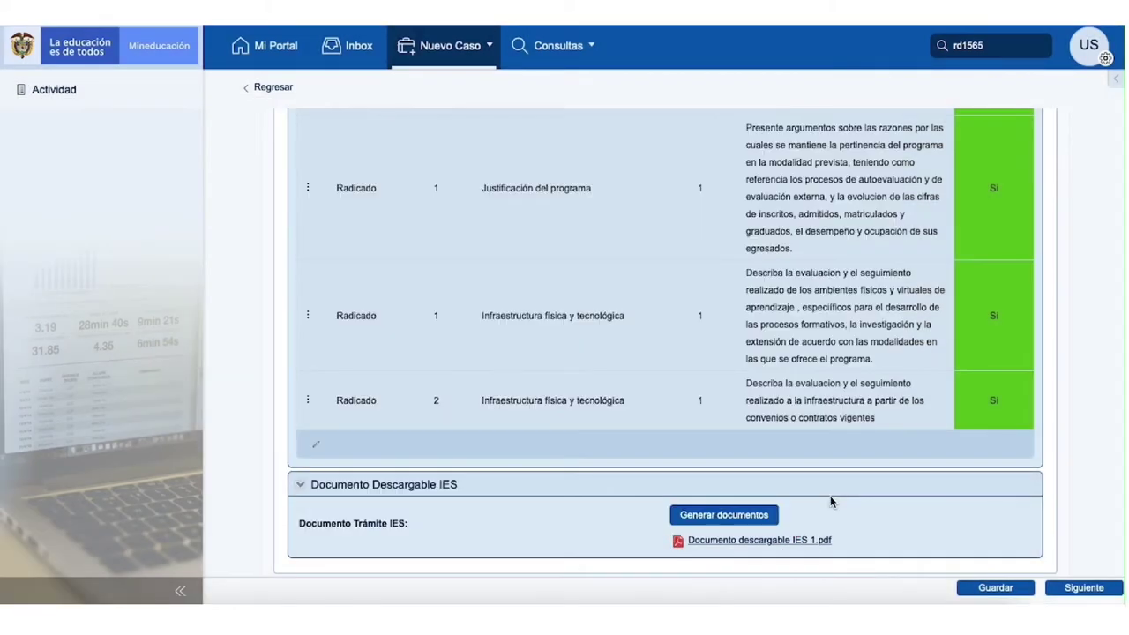
click(1080, 588)
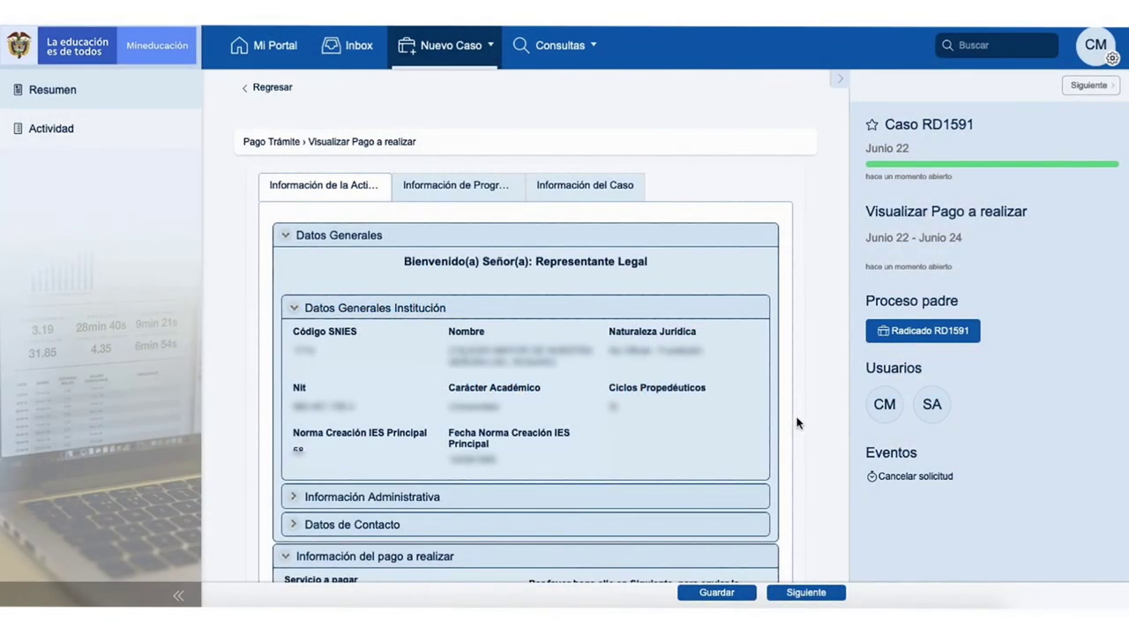
Step: Send the payment details, then follow Enlace Pasarela de Pago from the Recibir respuesta pago activity
scroll(810, 424, down, 2)
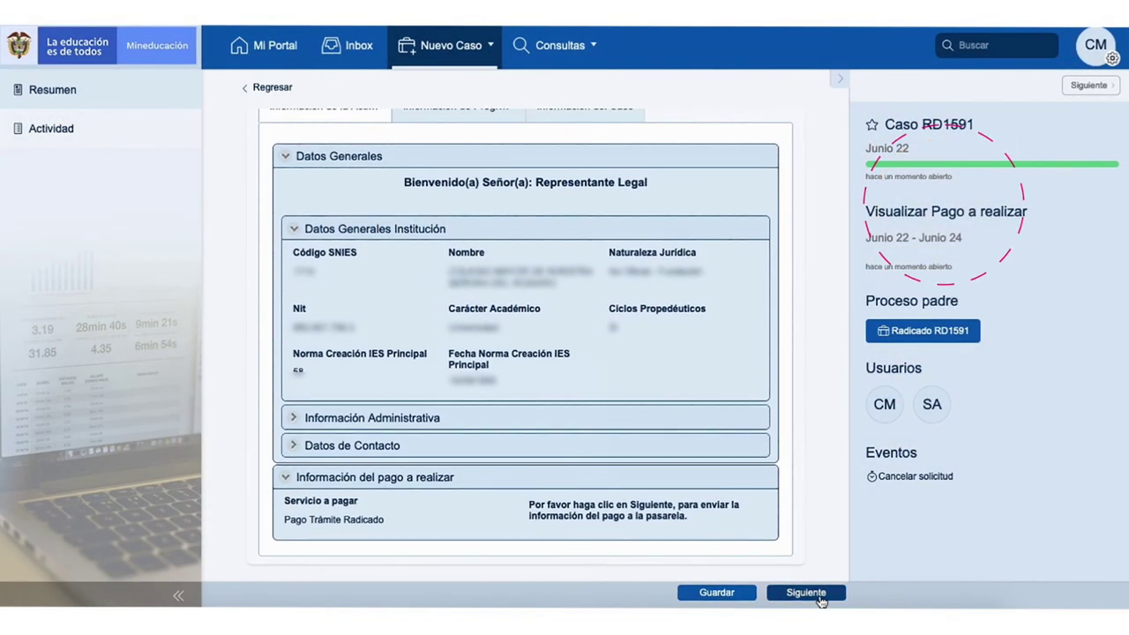
click(806, 592)
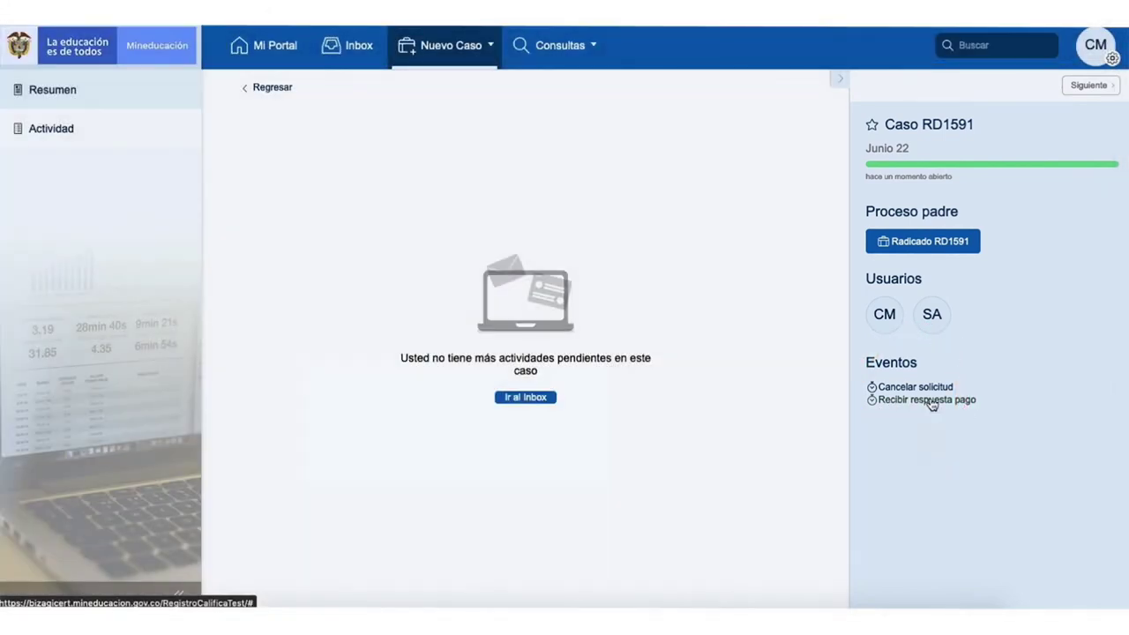
click(926, 400)
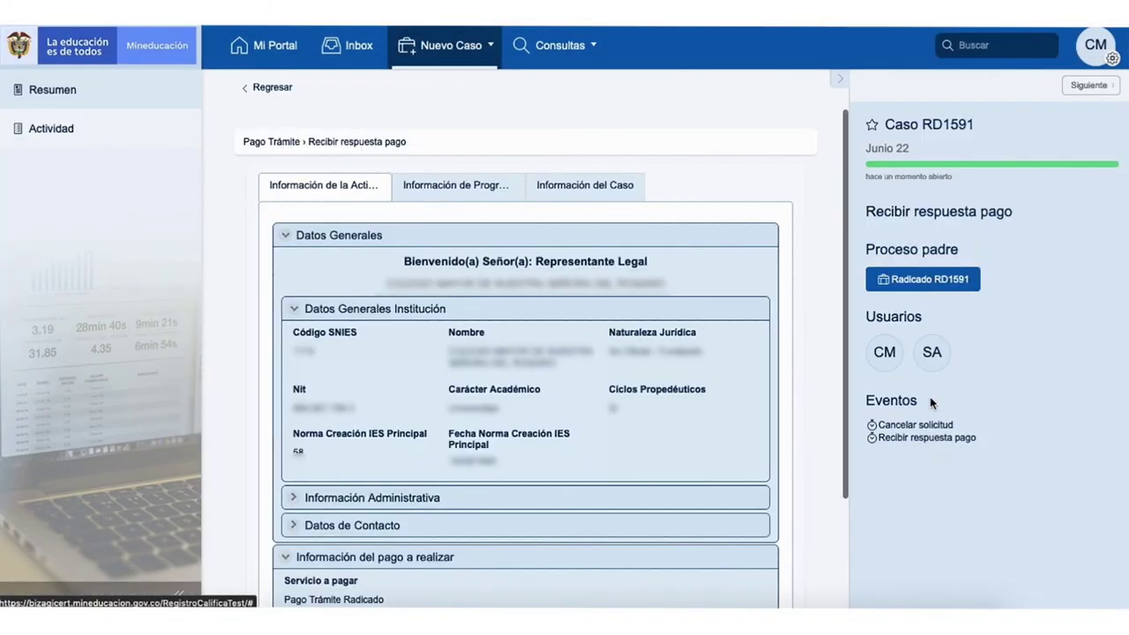
scroll(660, 392, down, 3)
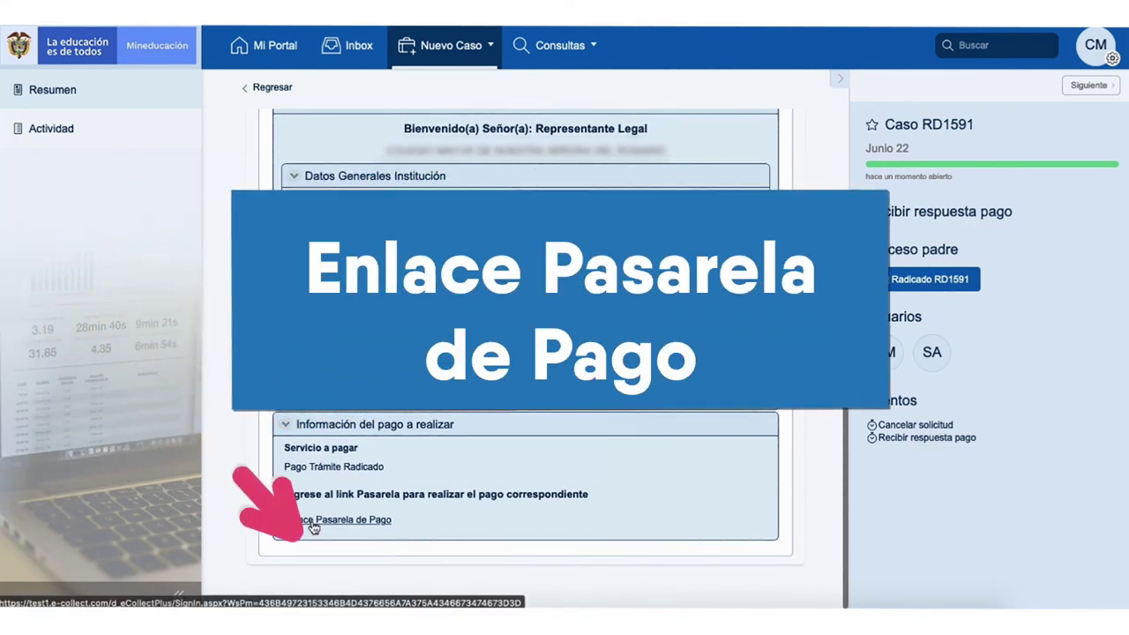
click(313, 522)
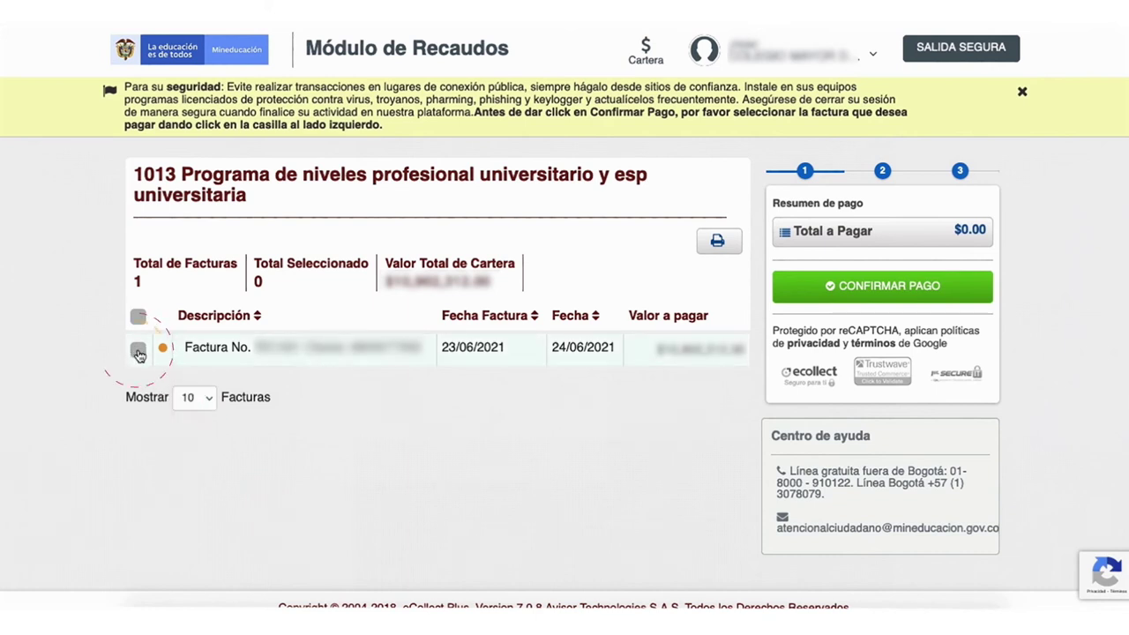
Step: Pay the selected invoice via PSE as Persona Jurídica with NIT, choosing a bank and payer e-mail
click(138, 351)
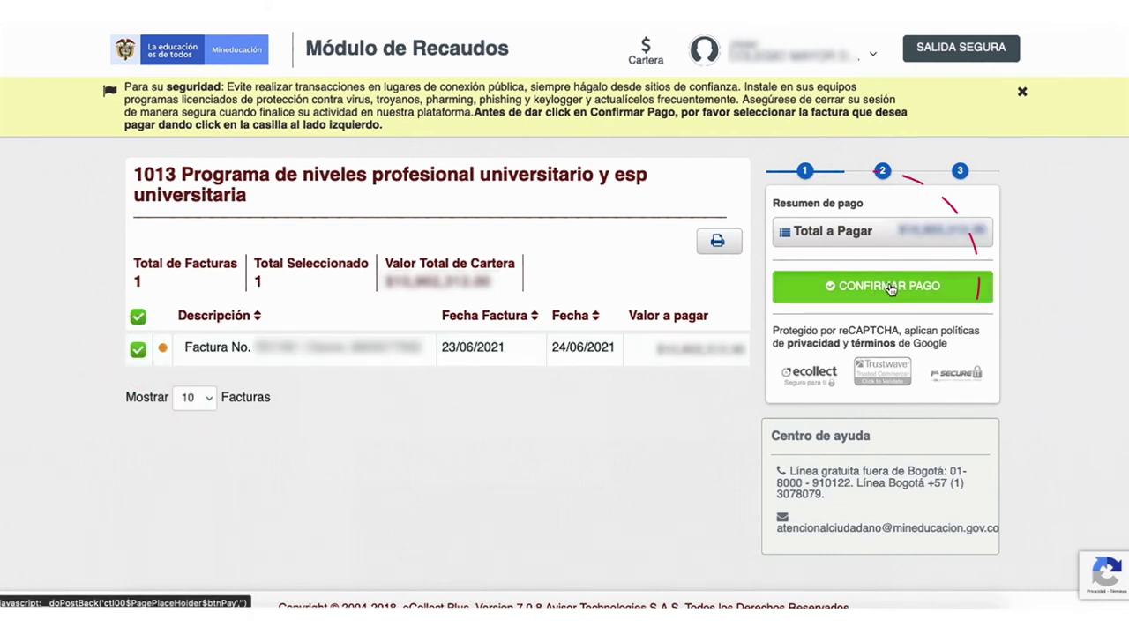
click(891, 291)
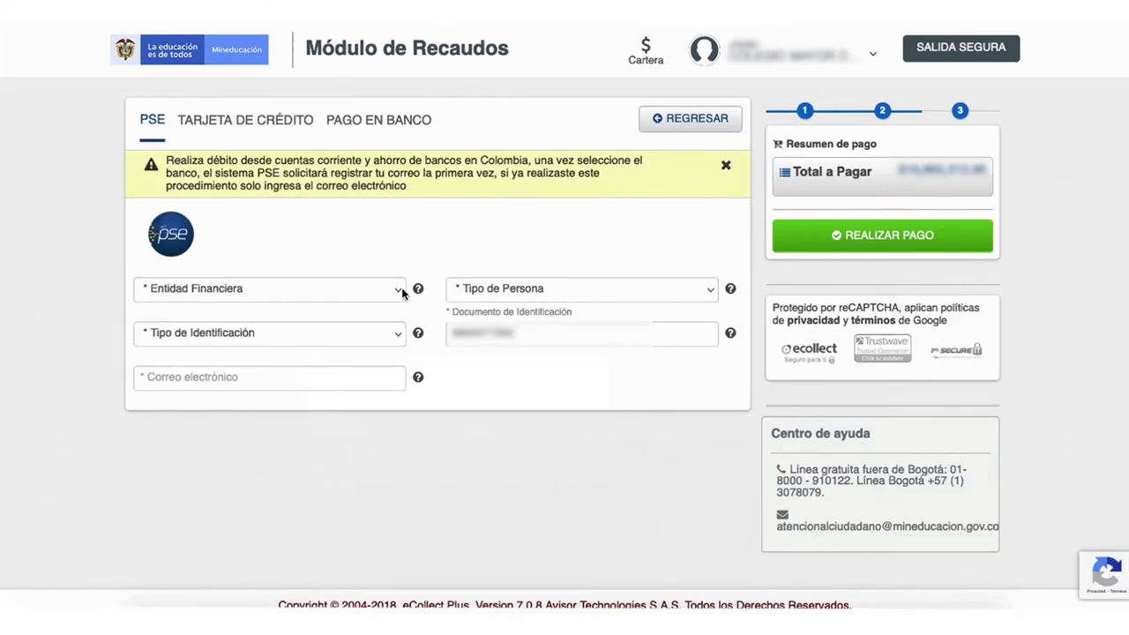
click(402, 293)
click(265, 320)
click(582, 288)
click(529, 312)
click(262, 334)
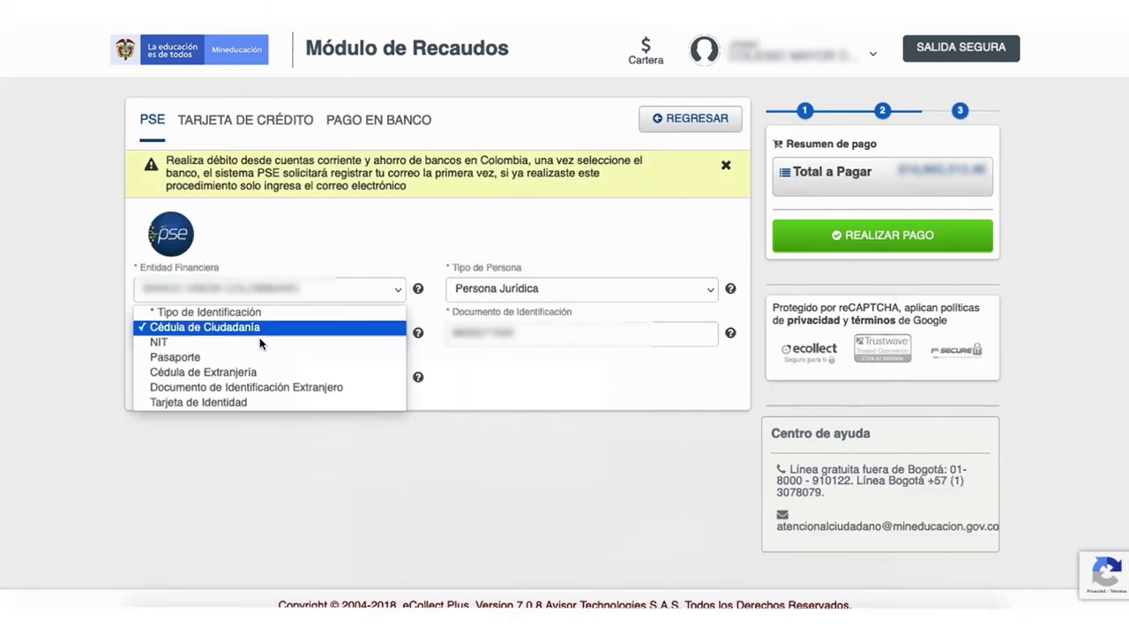
click(261, 343)
key(Tab)
key(Tab)
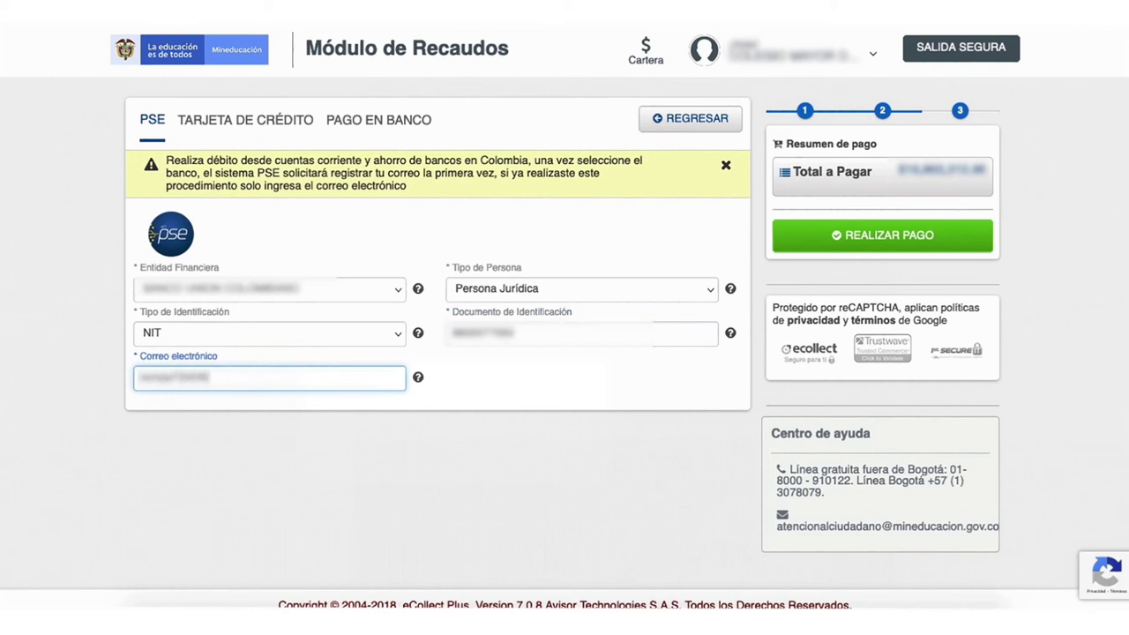
click(918, 236)
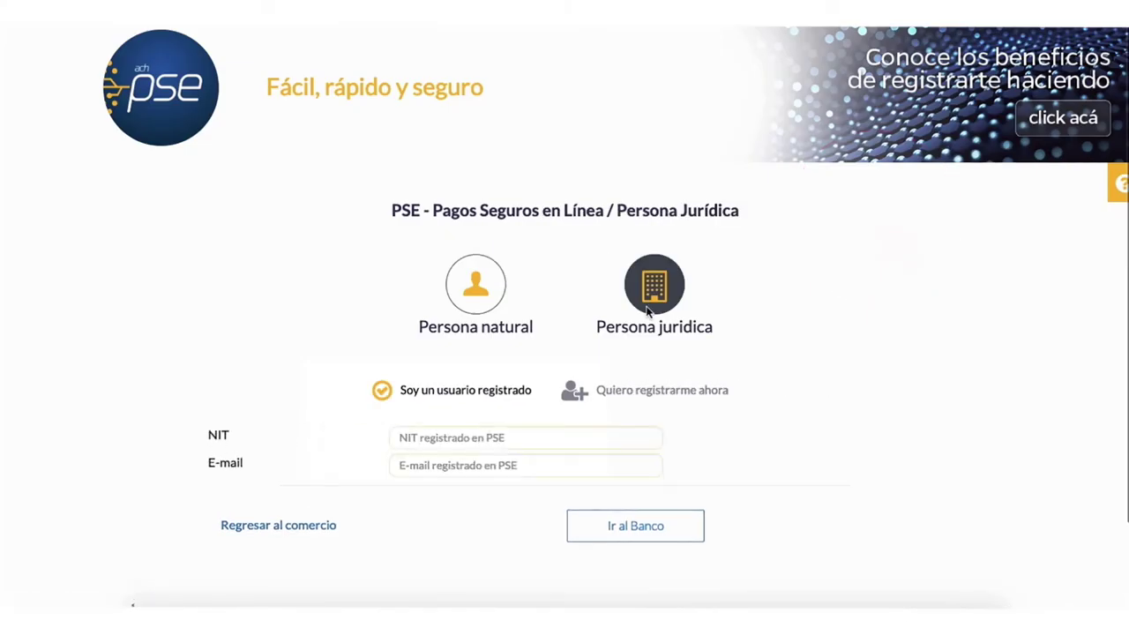
Step: Paste the company's NIT and registered e-mail in PSE, accept the data policy, and proceed to the bank
click(486, 439)
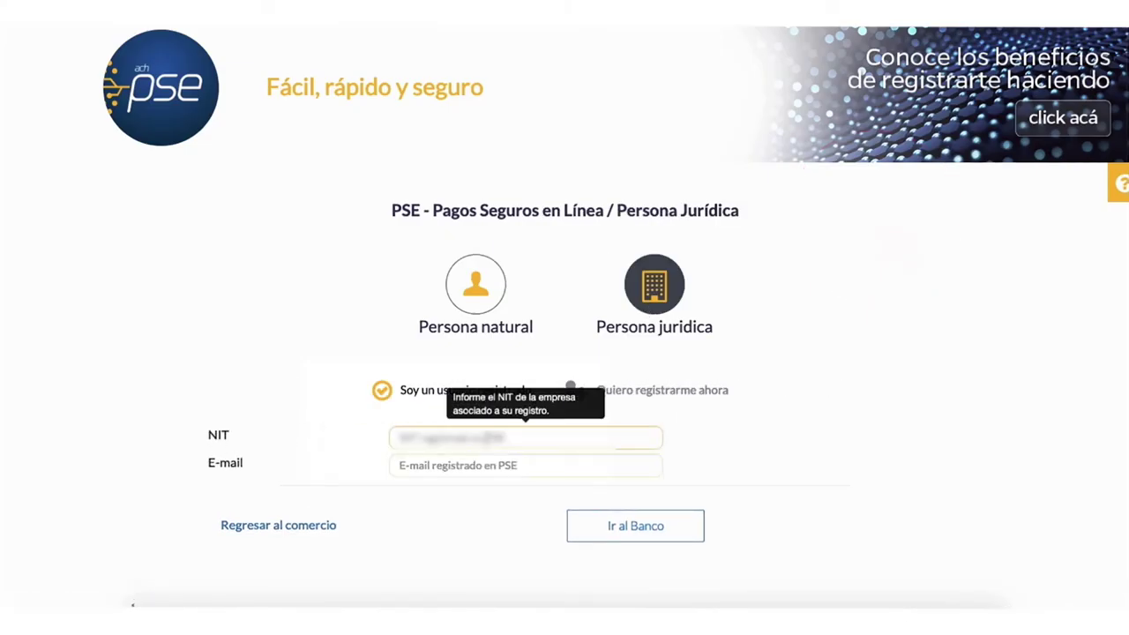
key(ctrl+v)
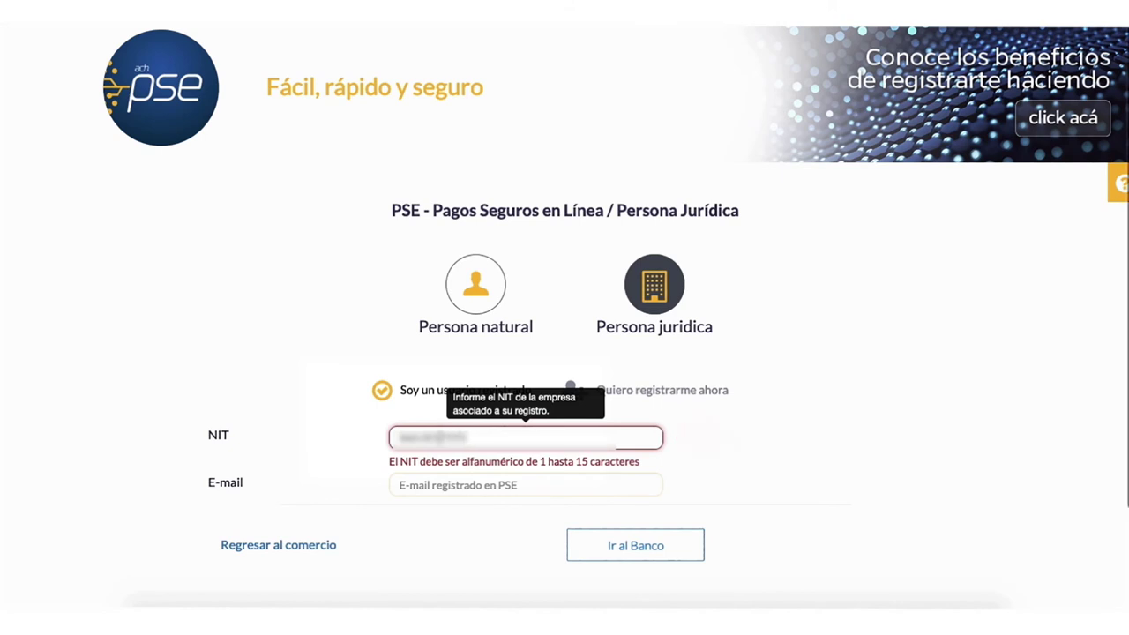
click(526, 465)
key(ctrl+v)
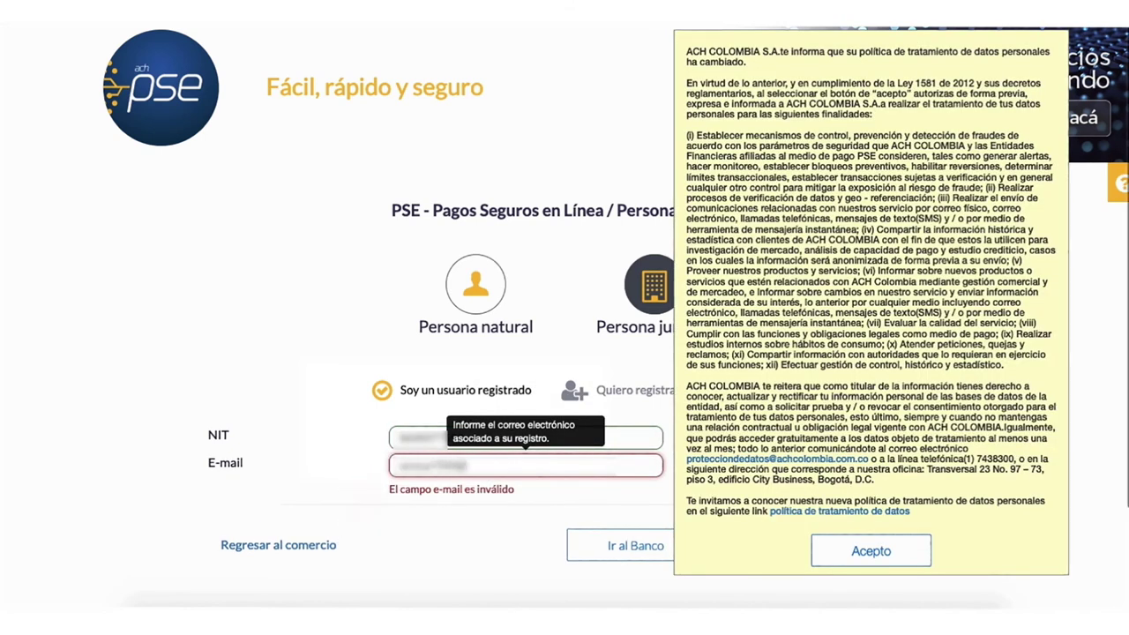
click(871, 551)
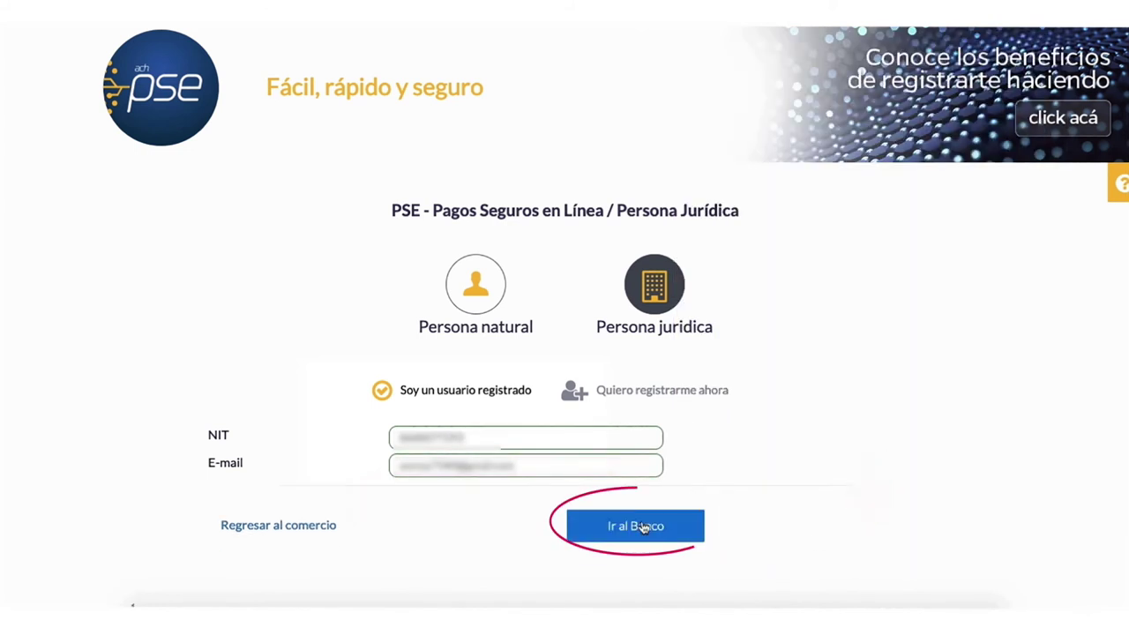
click(643, 528)
Step: Enter agency 1 and the account password on the bank page, then authorize the payment
scroll(573, 396, down, 2)
click(221, 425)
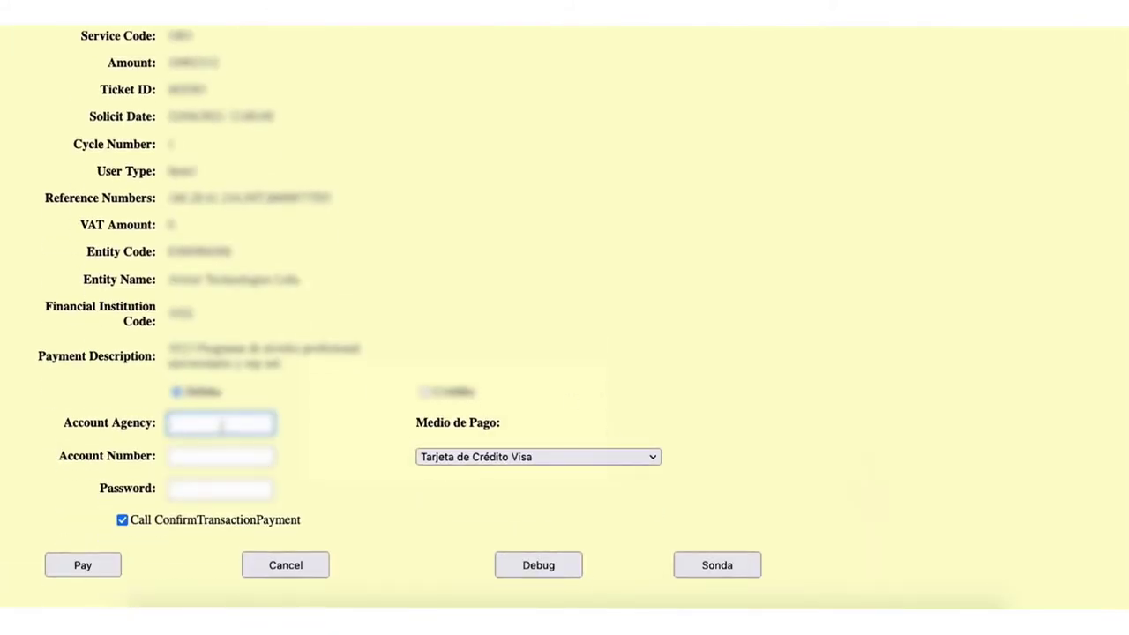
text(1)
click(217, 455)
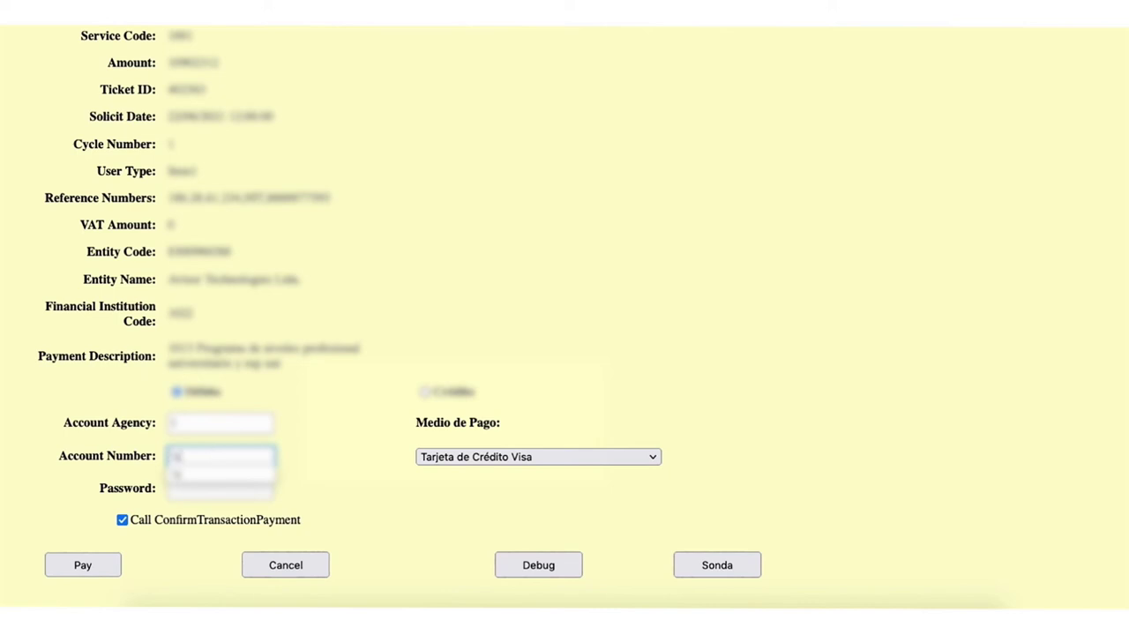
key(Tab)
text(123)
click(82, 566)
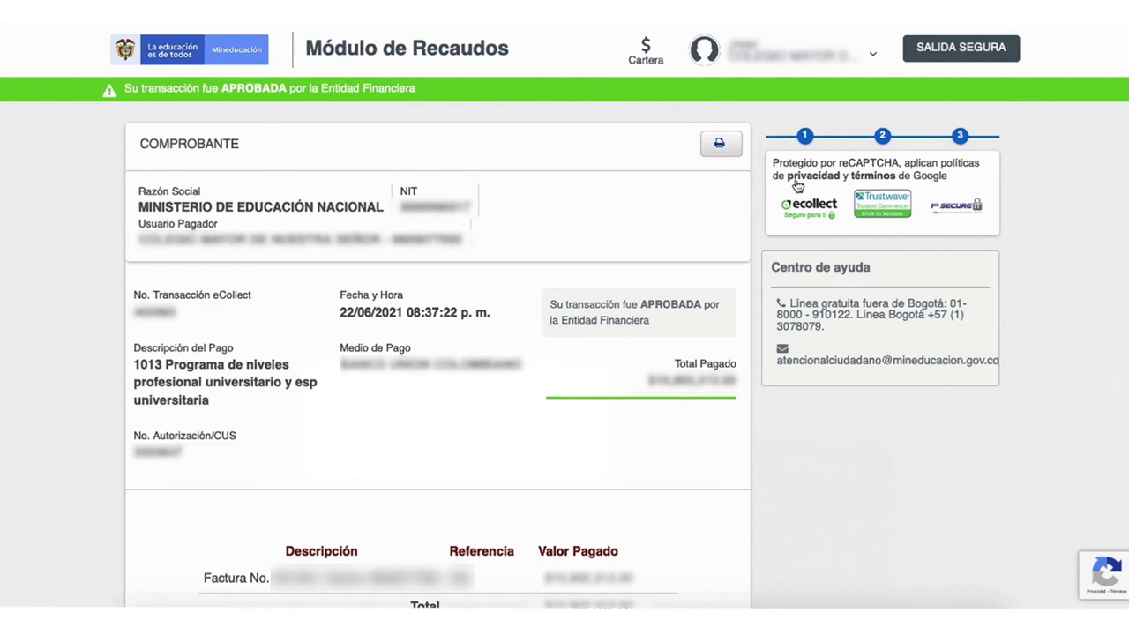
Step: Exit eCollect through SALIDA SEGURA on the approved receipt page
click(995, 53)
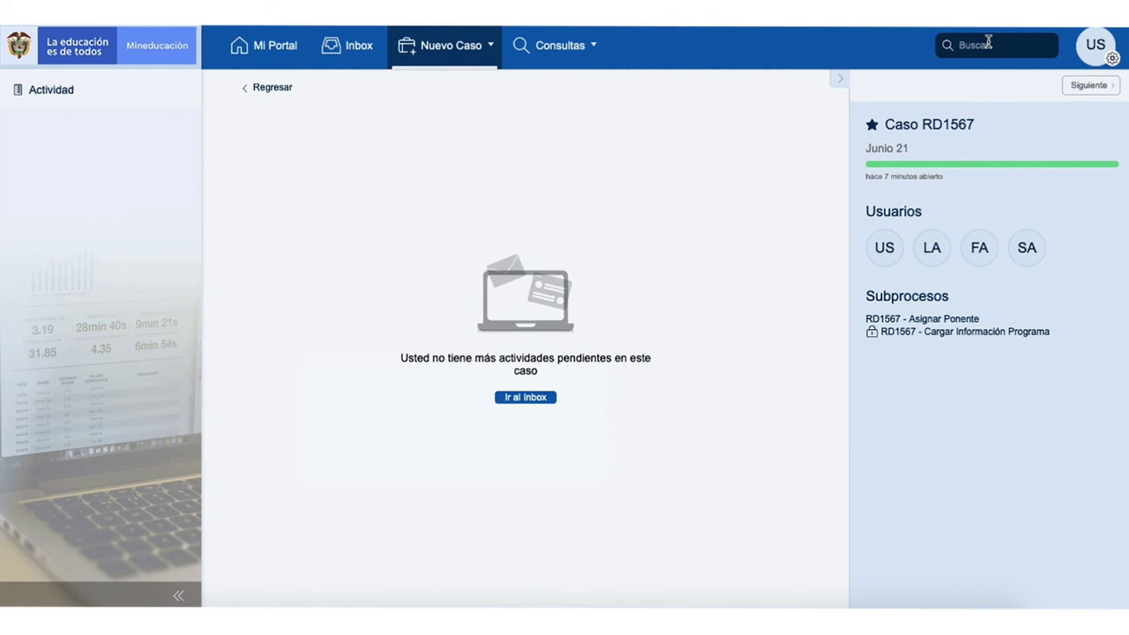
Step: Open the last page of Mi Portal favourites and view the Histórico Estados of case RD1567
click(265, 50)
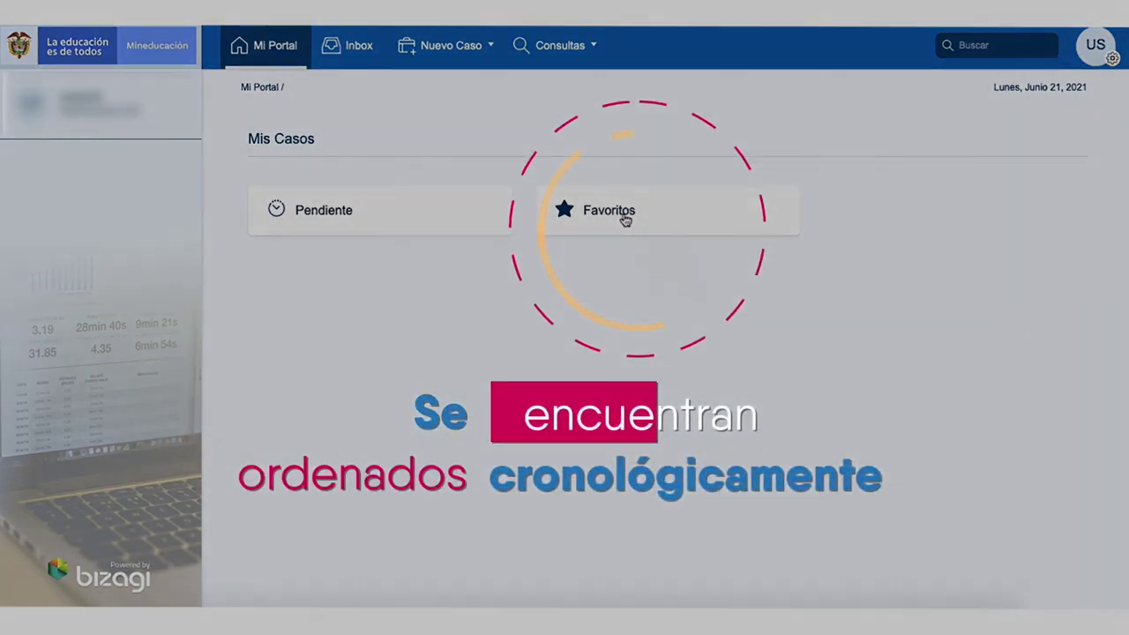
click(623, 216)
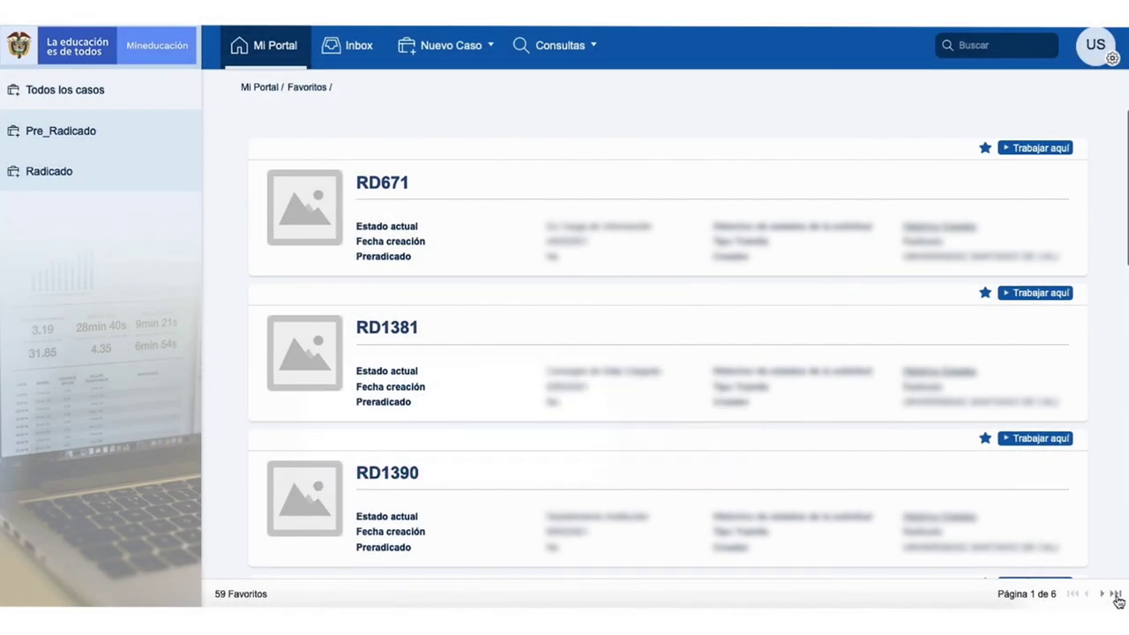
click(1116, 595)
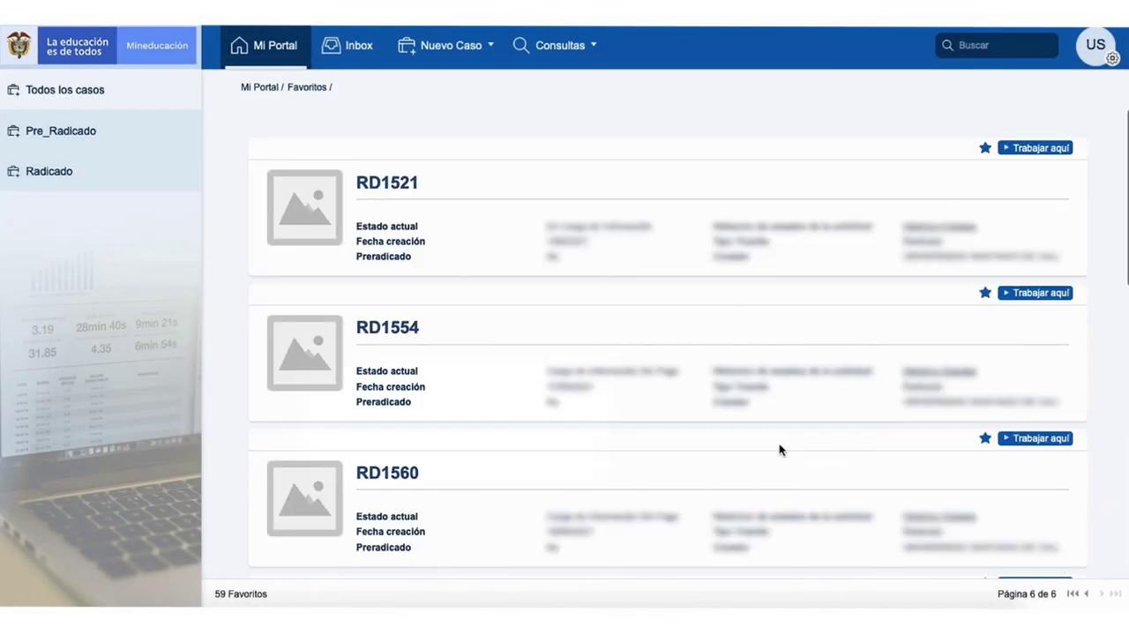
scroll(779, 449, down, 8)
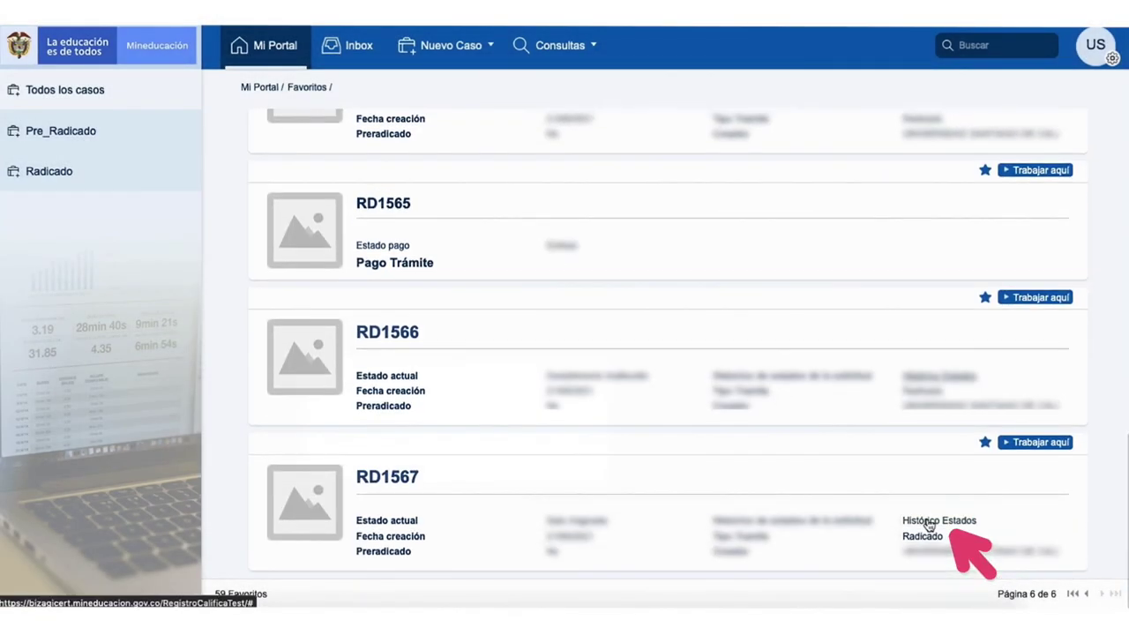
click(931, 516)
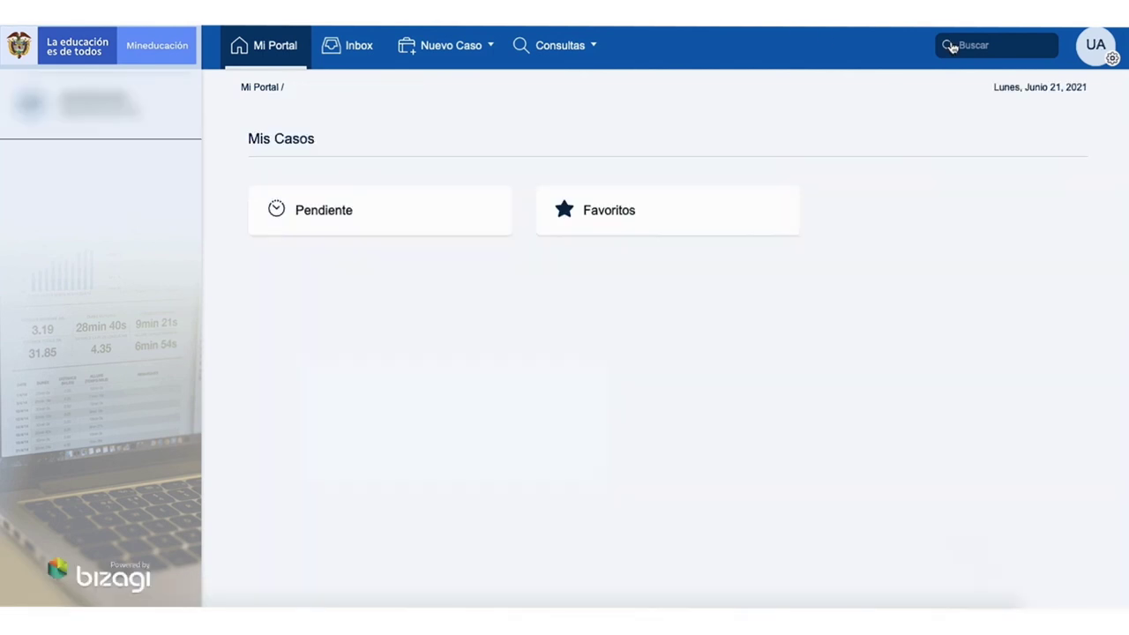
Step: Search Bizagi for case RD1575
click(960, 45)
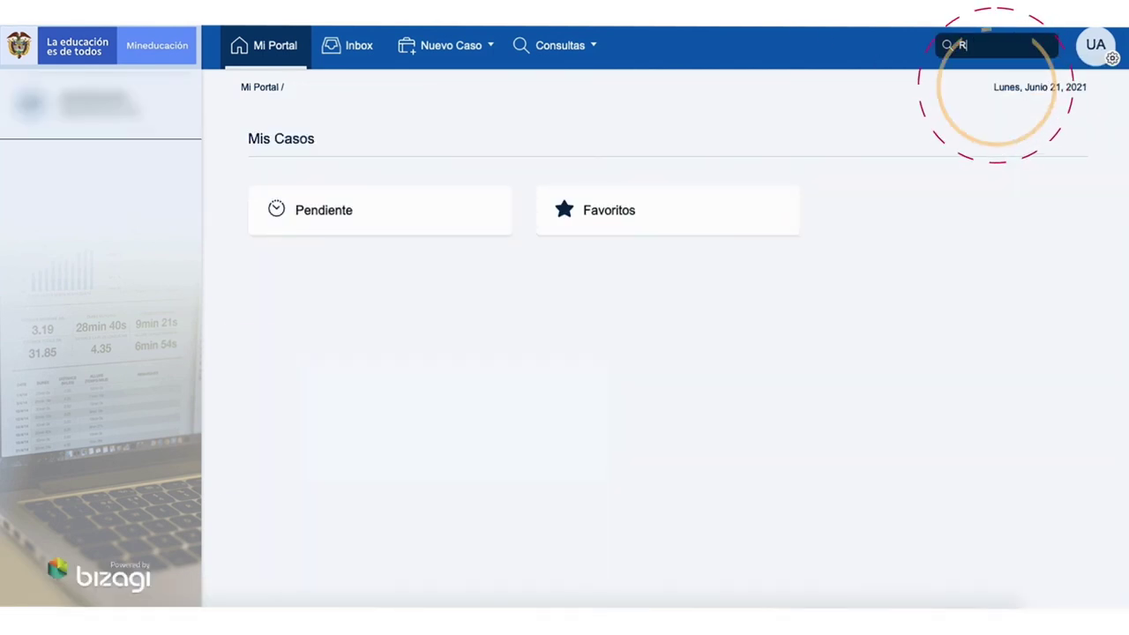
text(RD1575)
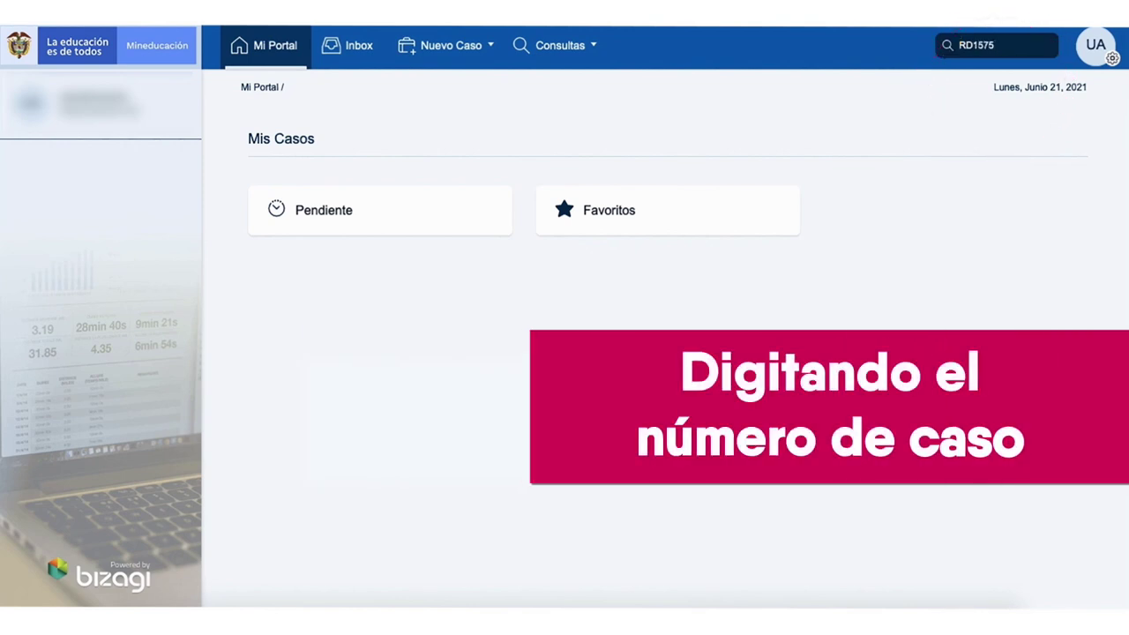
key(Return)
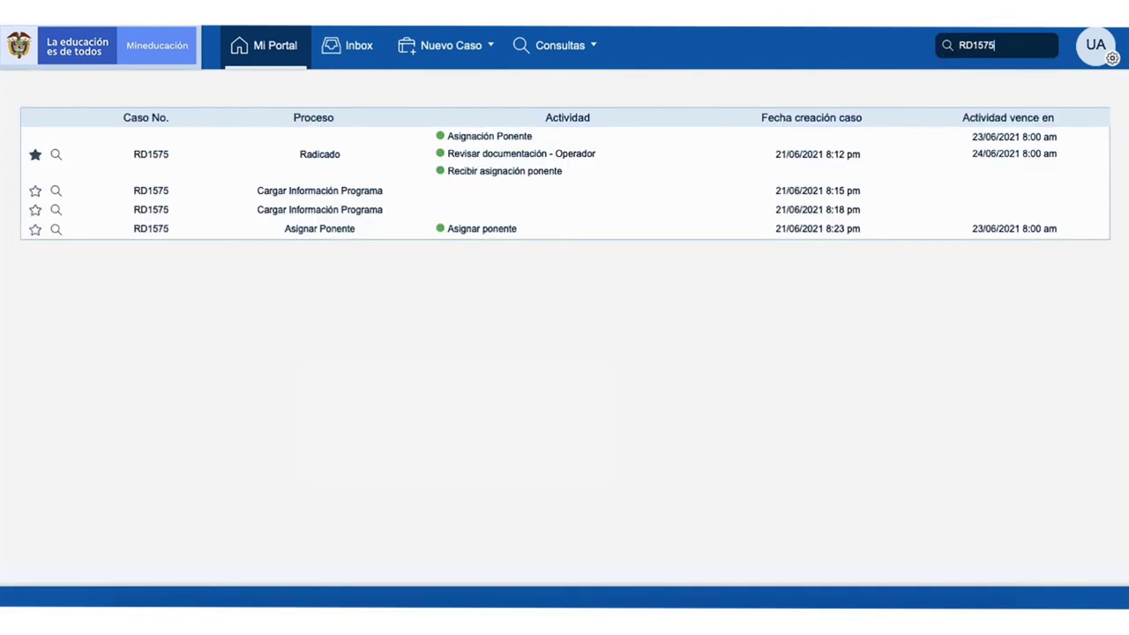